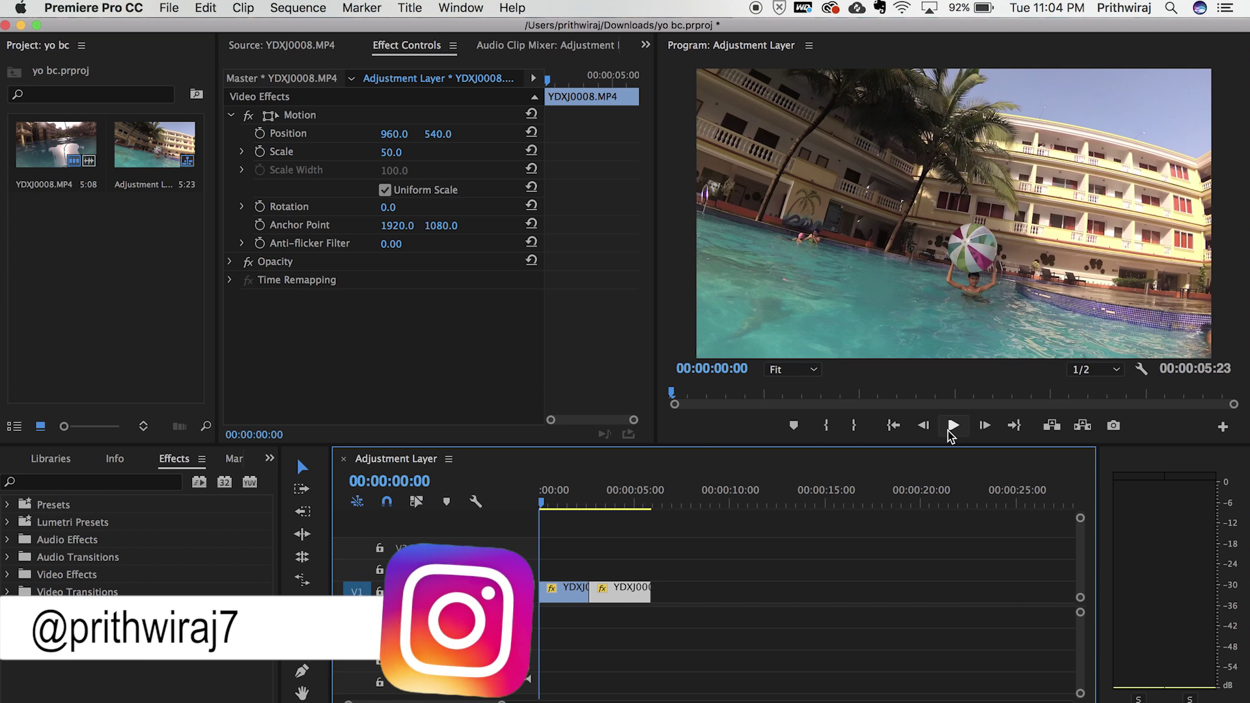
Switch to Premiere Pro and play the two-clip pool sequence to preview its current zoom.
{"action": "left_click", "coordinate": [933, 469]}
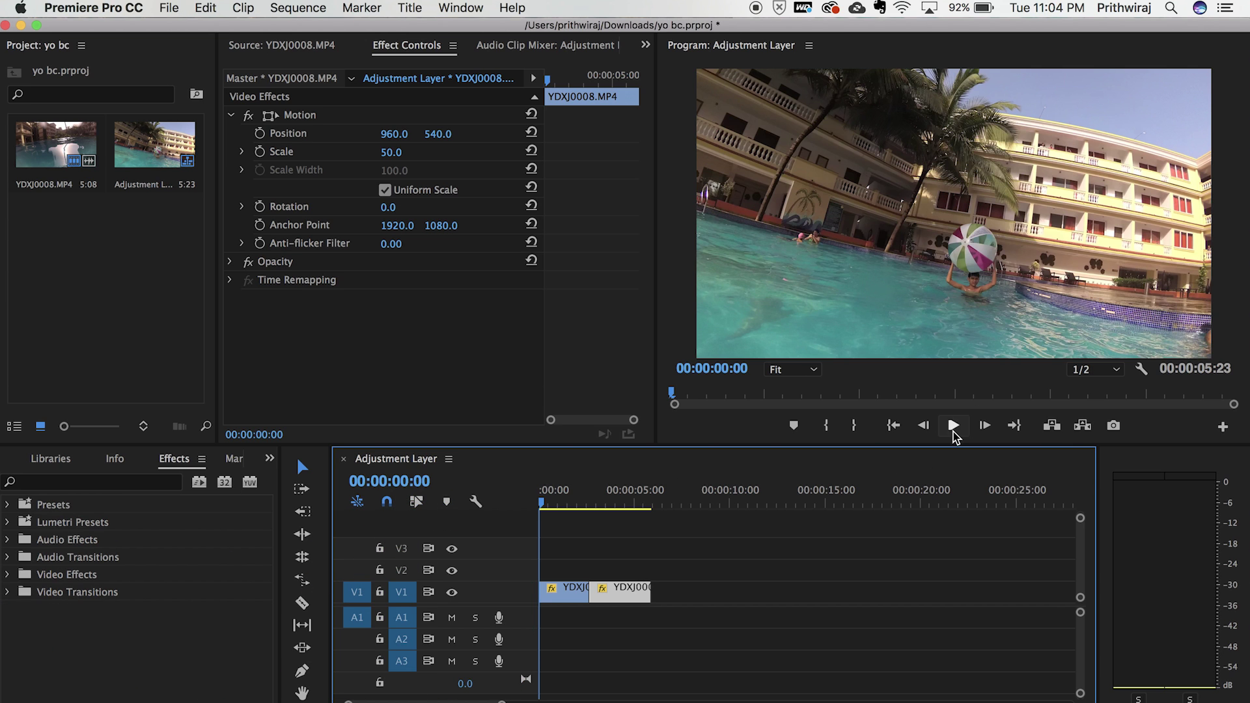
{"action": "left_click", "coordinate": [952, 426]}
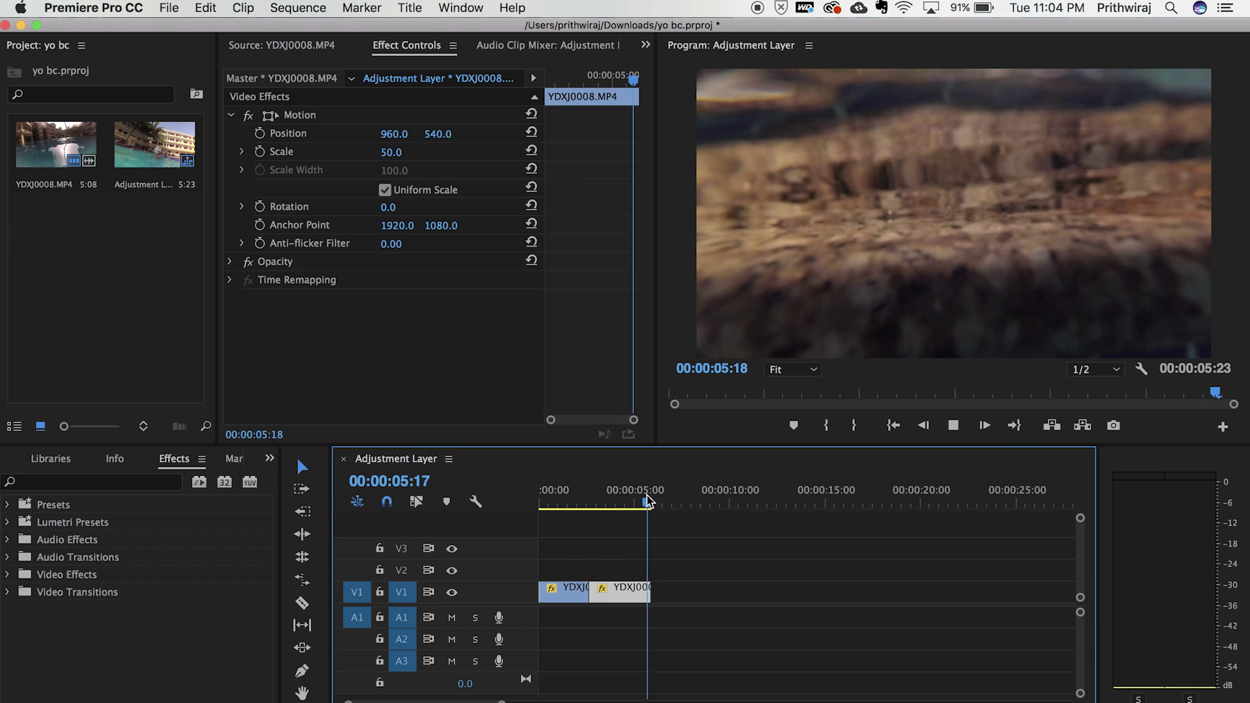
Stop playback, create a new adjustment layer, and place copies on tracks V2 and V3.
{"action": "left_click", "coordinate": [541, 489]}
{"action": "right_click", "coordinate": [165, 282]}
{"action": "mouse_move", "coordinate": [208, 352]}
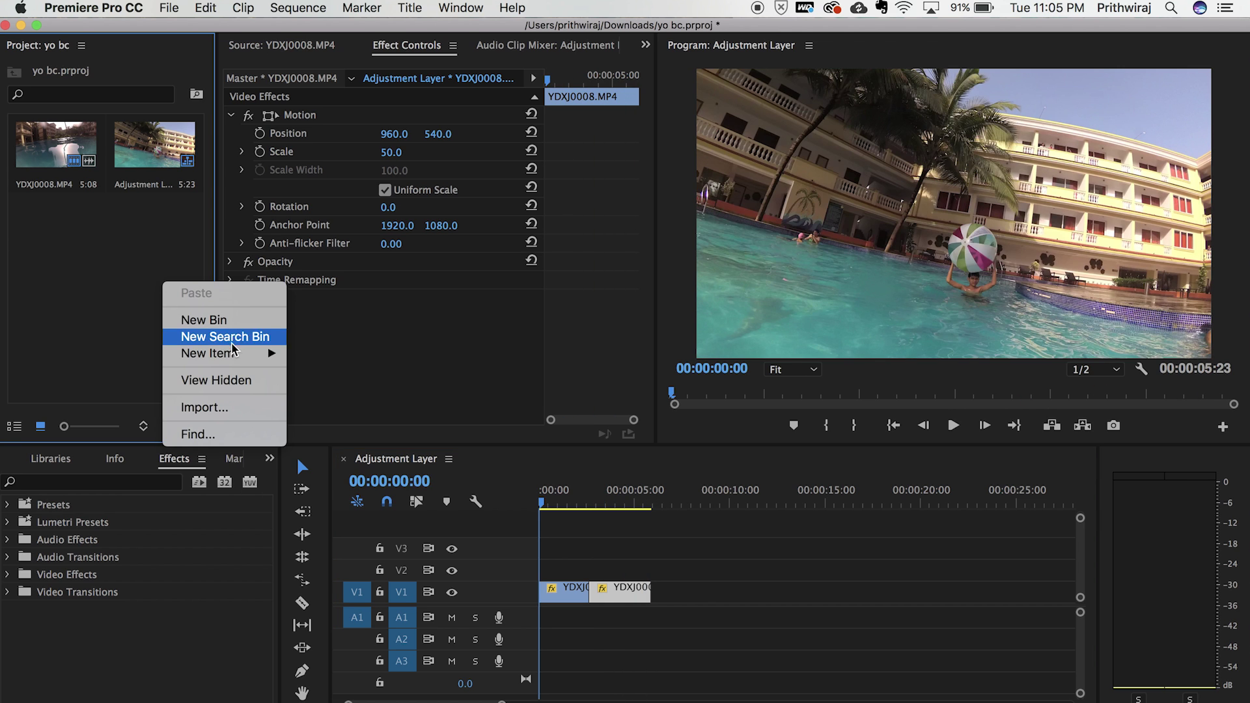
{"action": "left_click", "coordinate": [370, 389]}
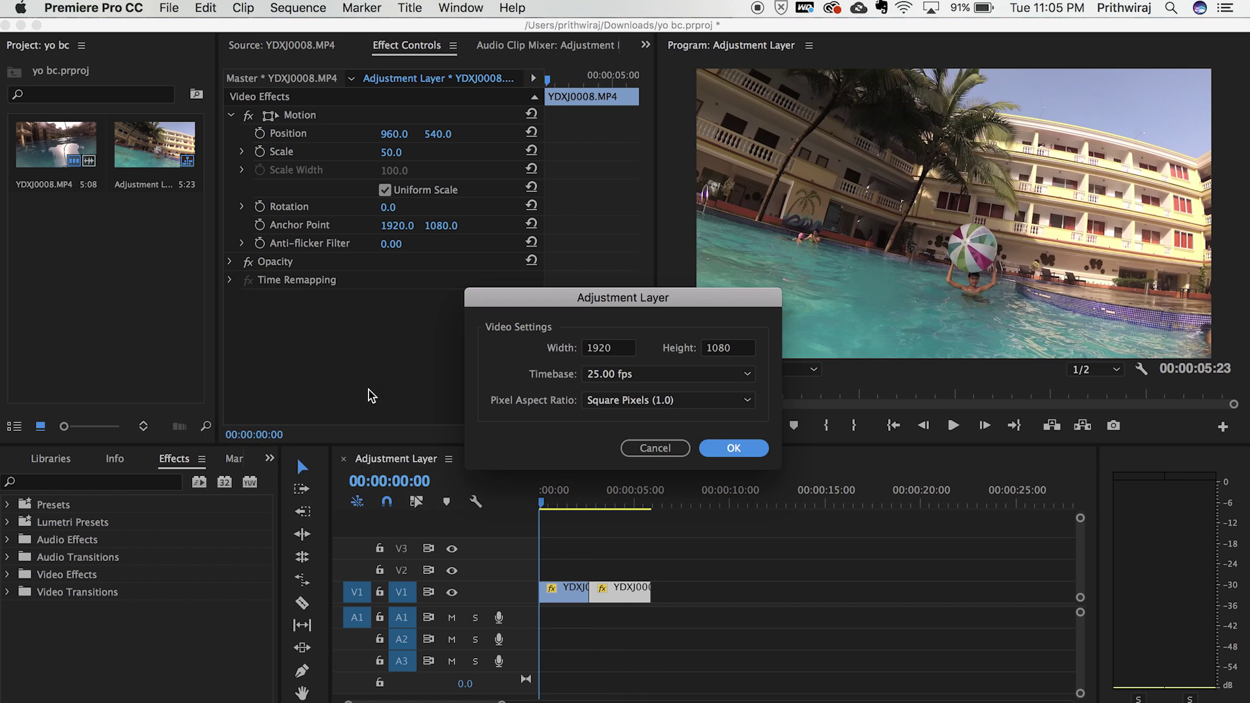
{"action": "left_click", "coordinate": [733, 447]}
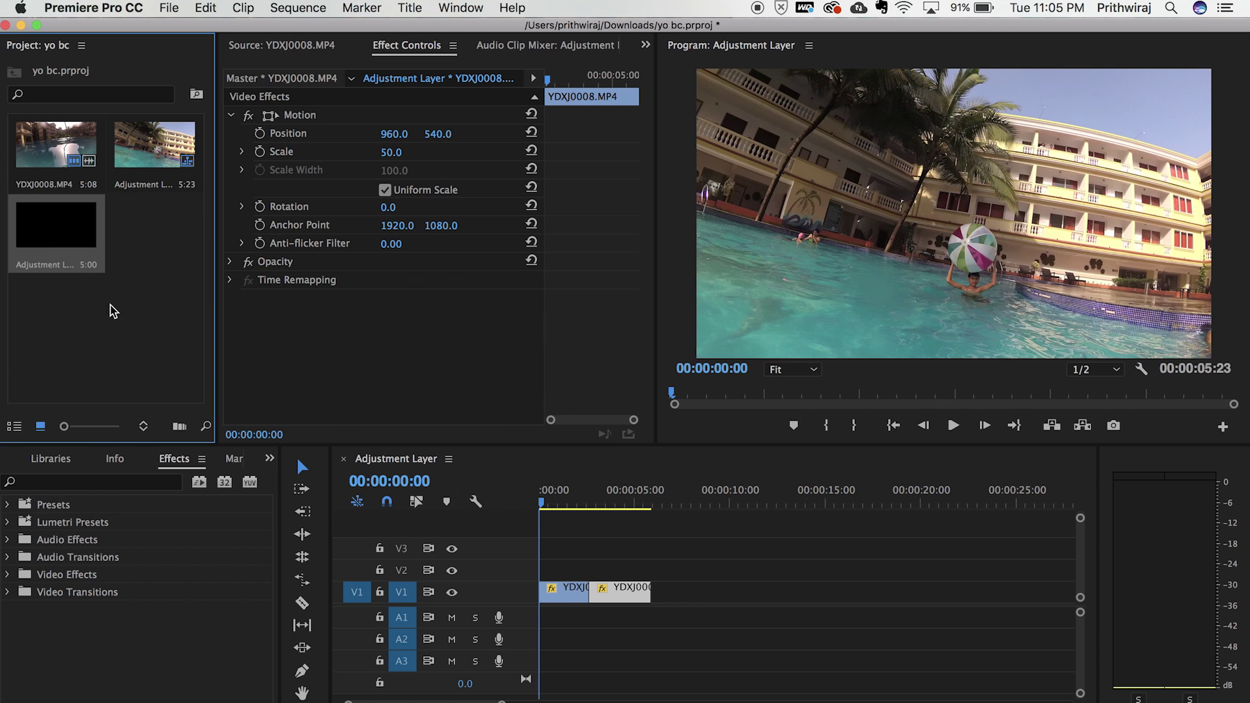
{"action": "left_click_drag", "start_coordinate": [55, 227], "coordinate": [605, 566]}
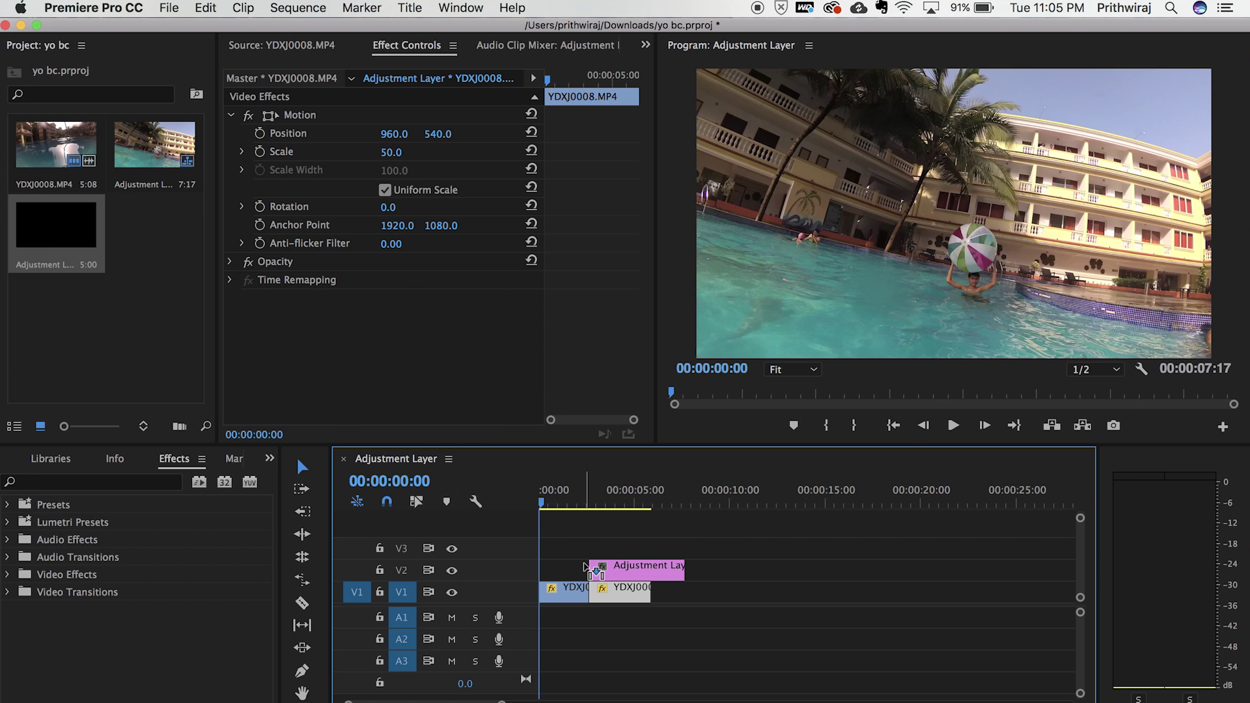
{"action": "left_click_drag", "start_coordinate": [56, 227], "coordinate": [567, 547]}
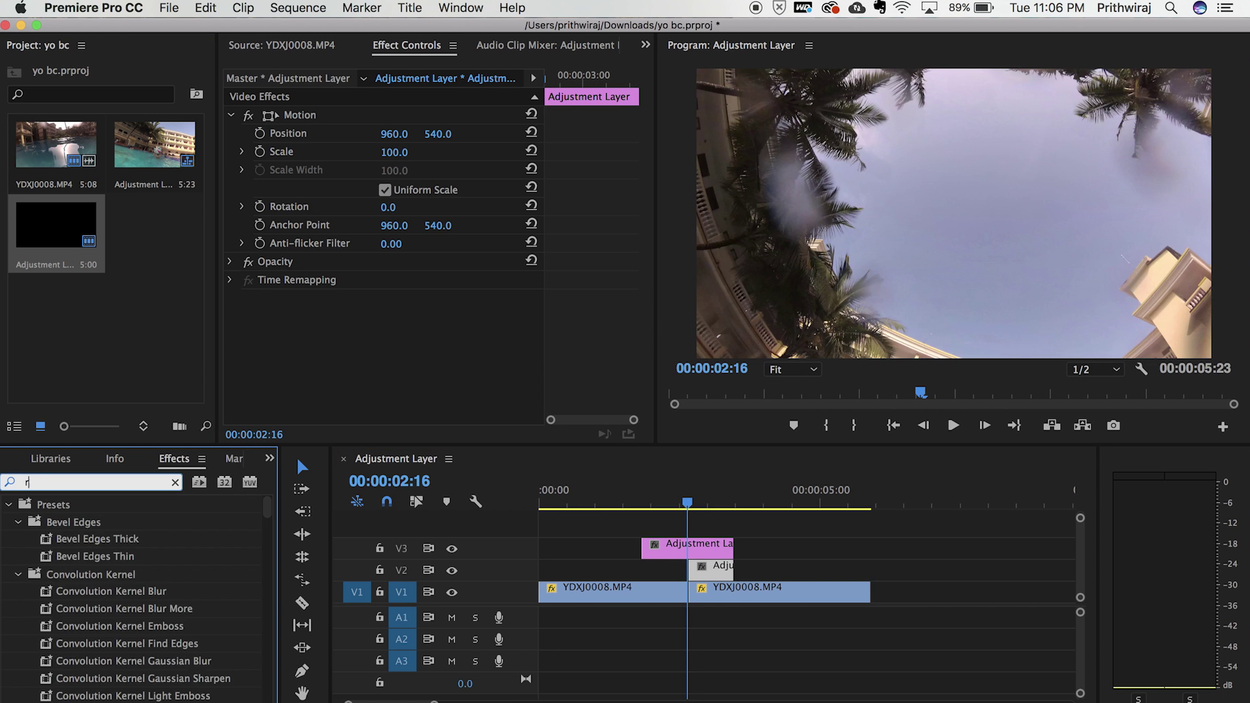
{"action": "type", "text": "eplic"}
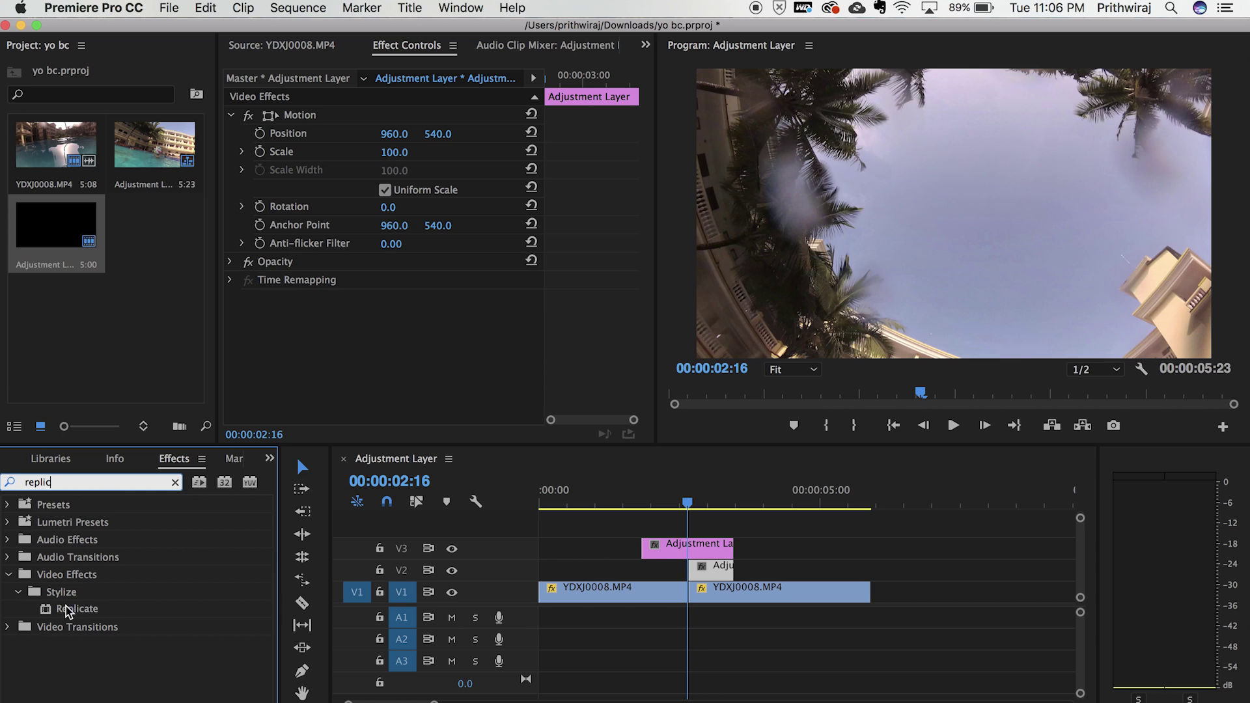
Apply Replicate to the V2 adjustment layer and raise its Count to 3.
{"action": "left_click_drag", "start_coordinate": [66, 609], "coordinate": [735, 571]}
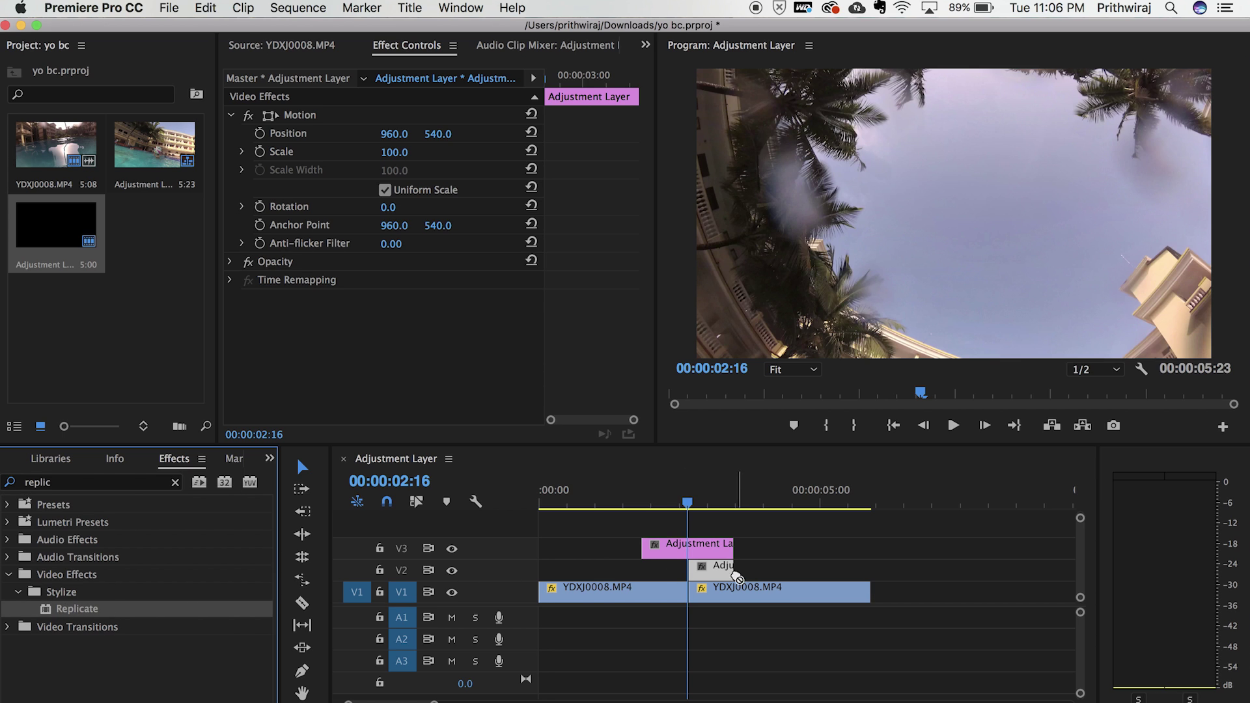
{"action": "left_click", "coordinate": [696, 506]}
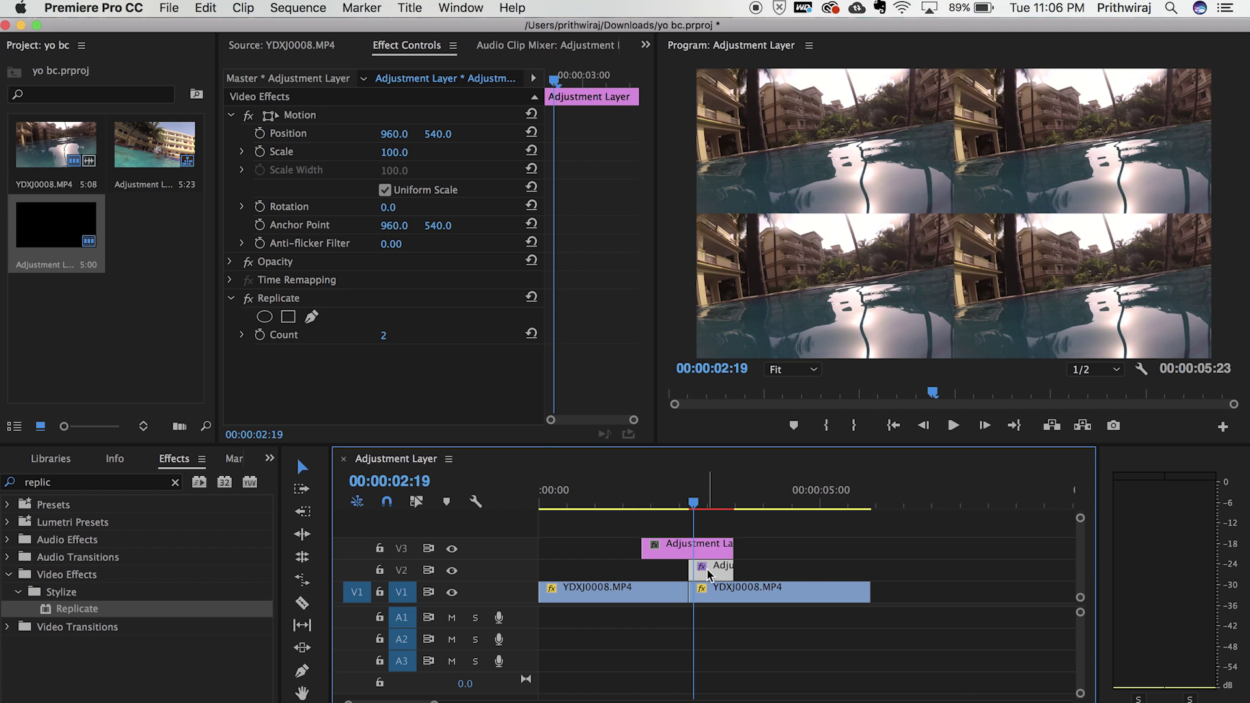
{"action": "left_click", "coordinate": [386, 337]}
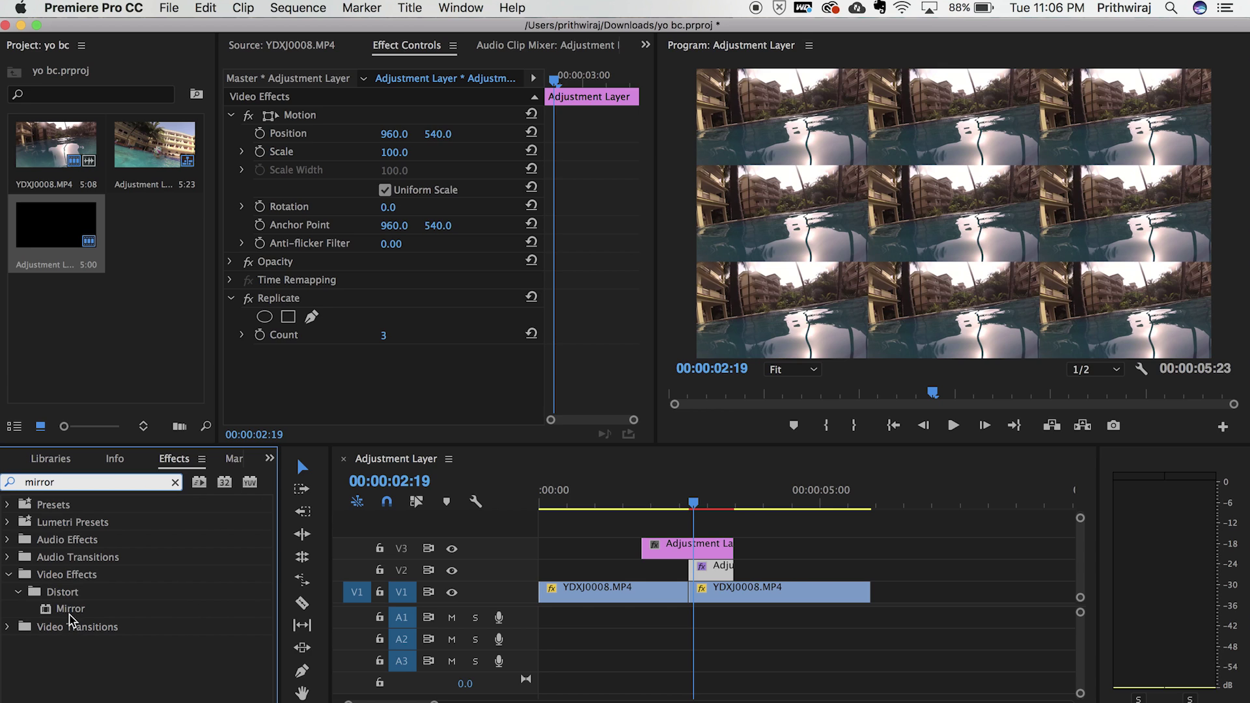
Apply Mirror to the V2 adjustment layer at 90° with reflection centre 1920, 715.
{"action": "left_click_drag", "start_coordinate": [58, 611], "coordinate": [700, 569]}
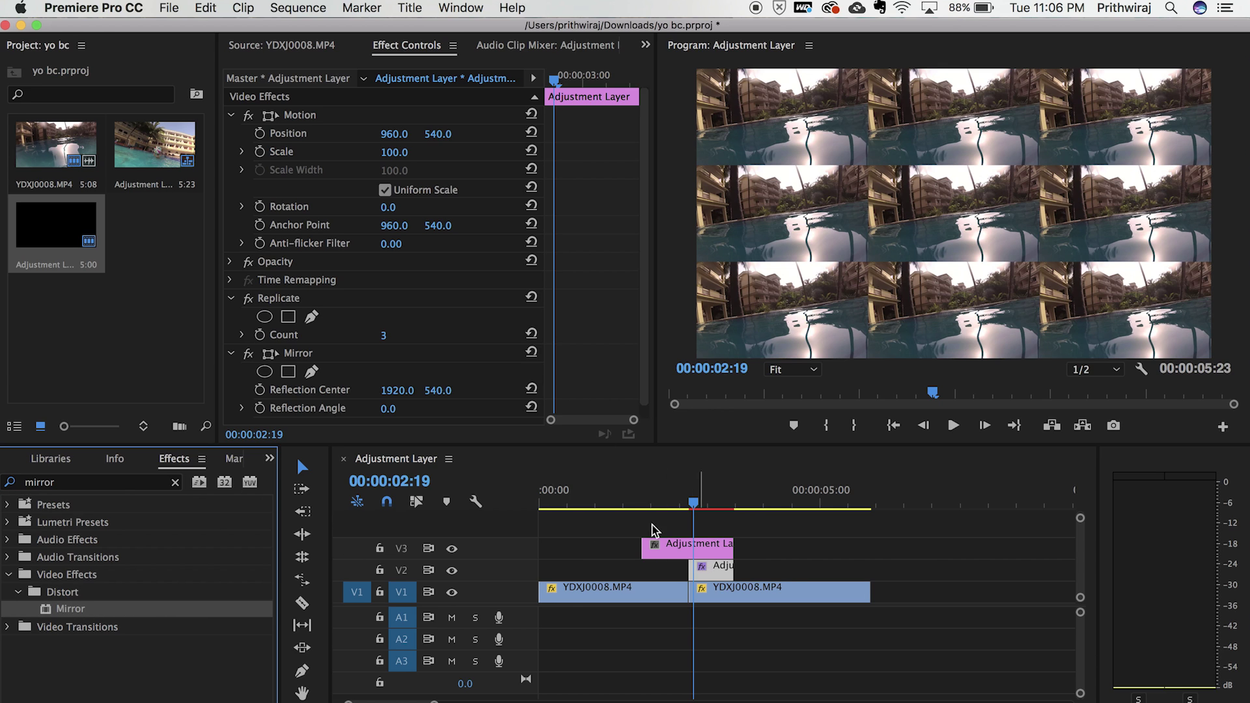
{"action": "left_click", "coordinate": [391, 395]}
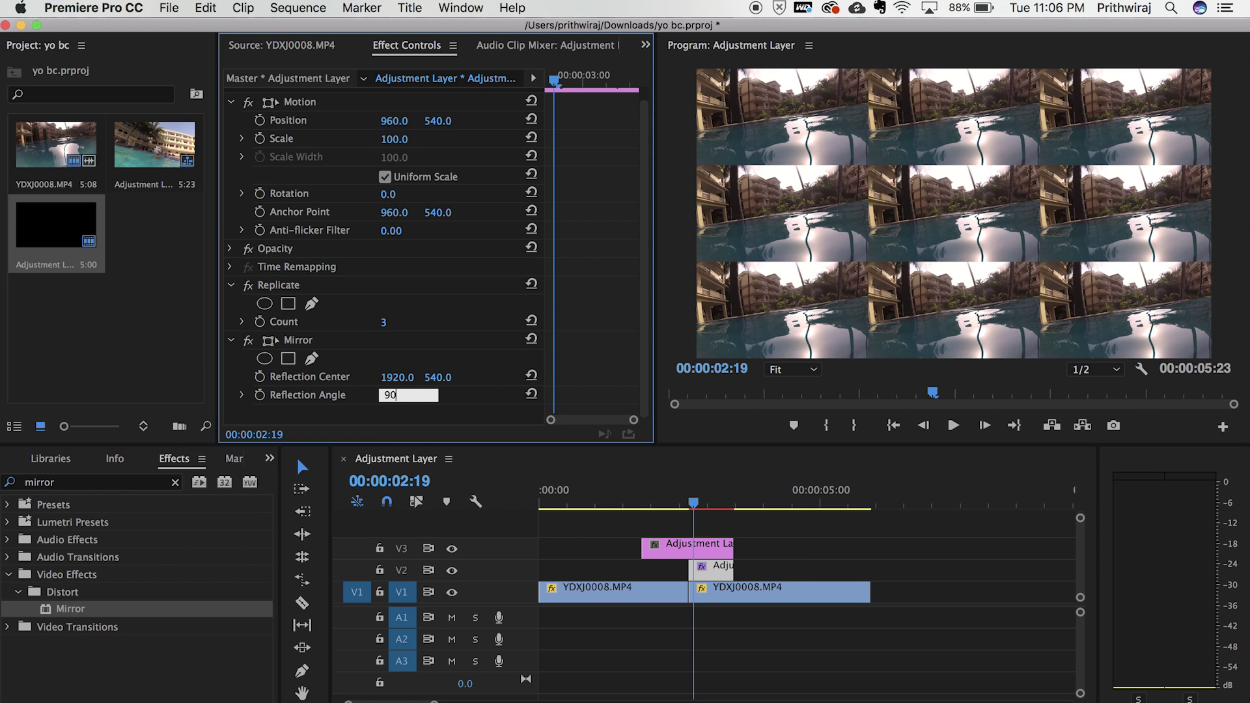
{"action": "key", "text": "Return"}
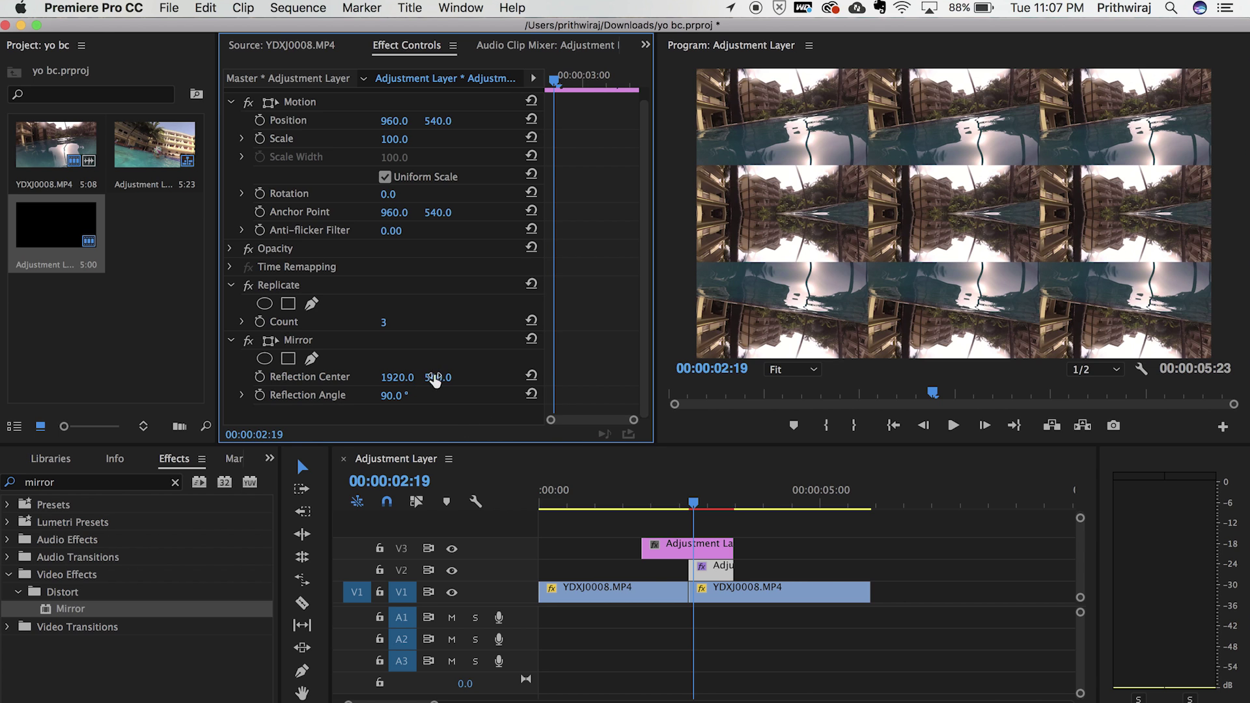
{"action": "mouse_move", "coordinate": [436, 378]}
{"action": "left_mouse_down"}
{"action": "mouse_move", "coordinate": [462, 377]}
{"action": "mouse_move", "coordinate": [438, 377]}
{"action": "left_mouse_up"}
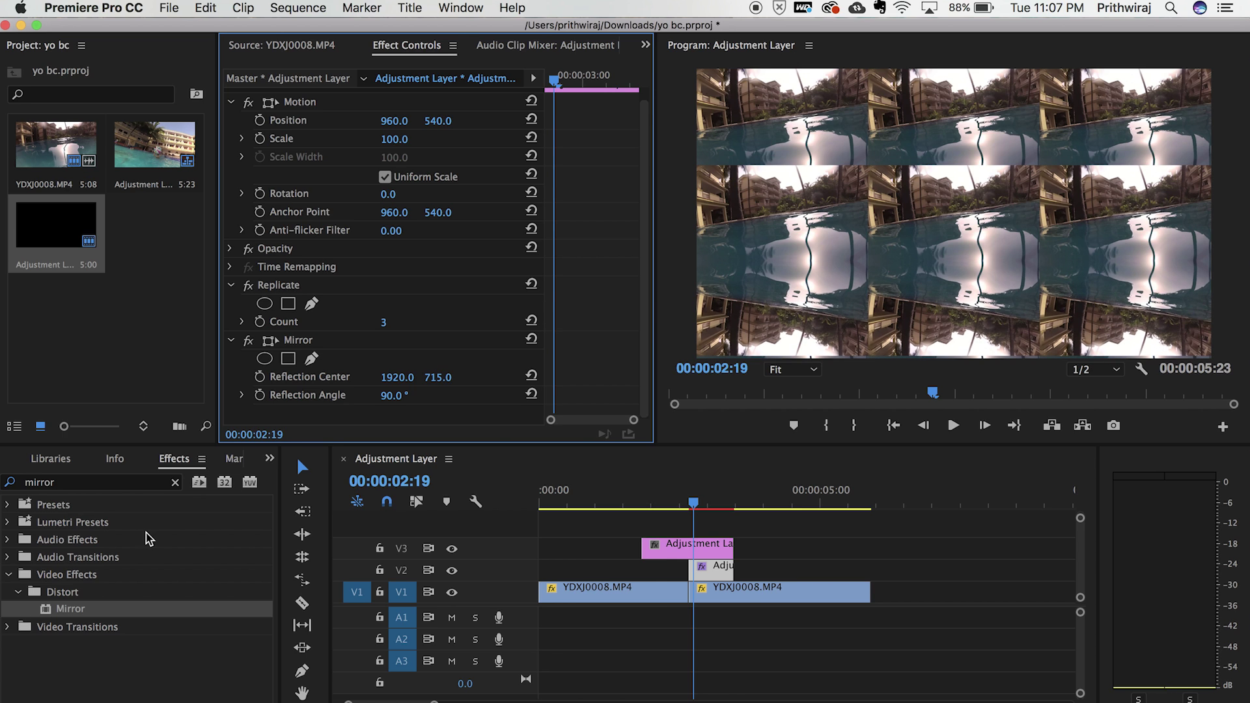
Add a second Mirror to the V2 layer at -90° with reflection centre 1920, 361.
{"action": "left_click", "coordinate": [74, 609]}
{"action": "left_click_drag", "start_coordinate": [75, 609], "coordinate": [727, 571]}
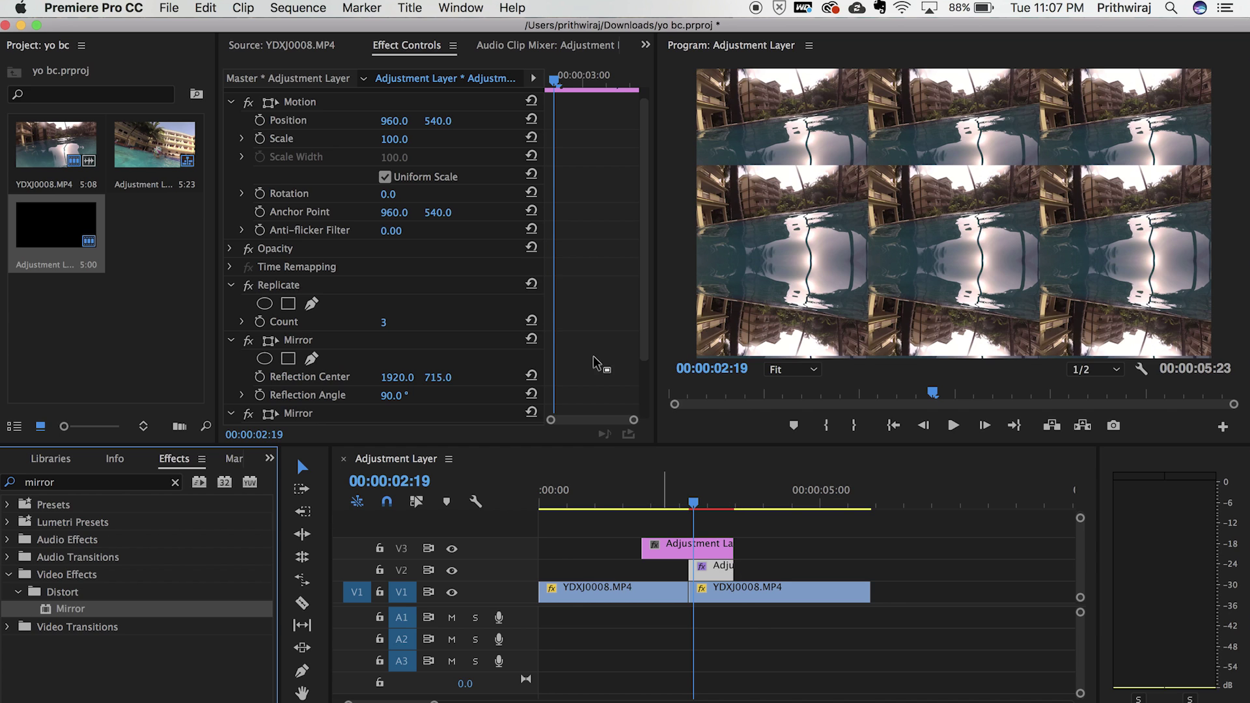
{"action": "left_click", "coordinate": [391, 396]}
{"action": "type", "text": "-90"}
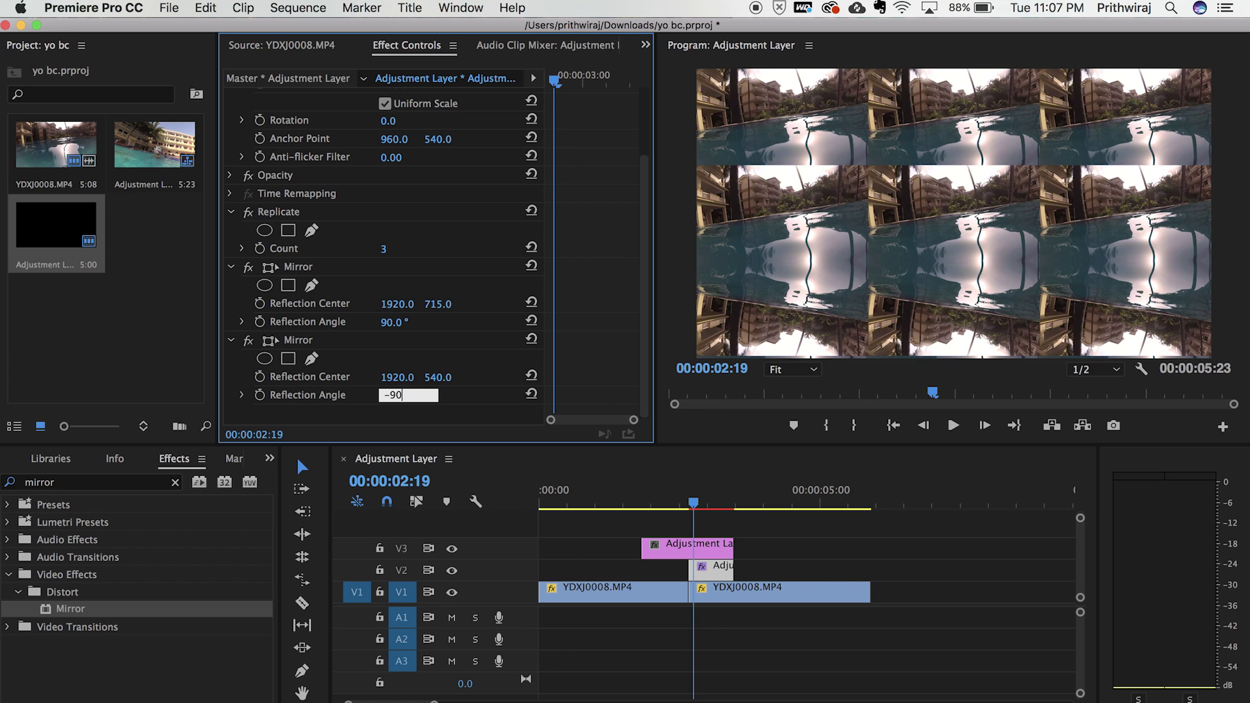
{"action": "key", "text": "Return"}
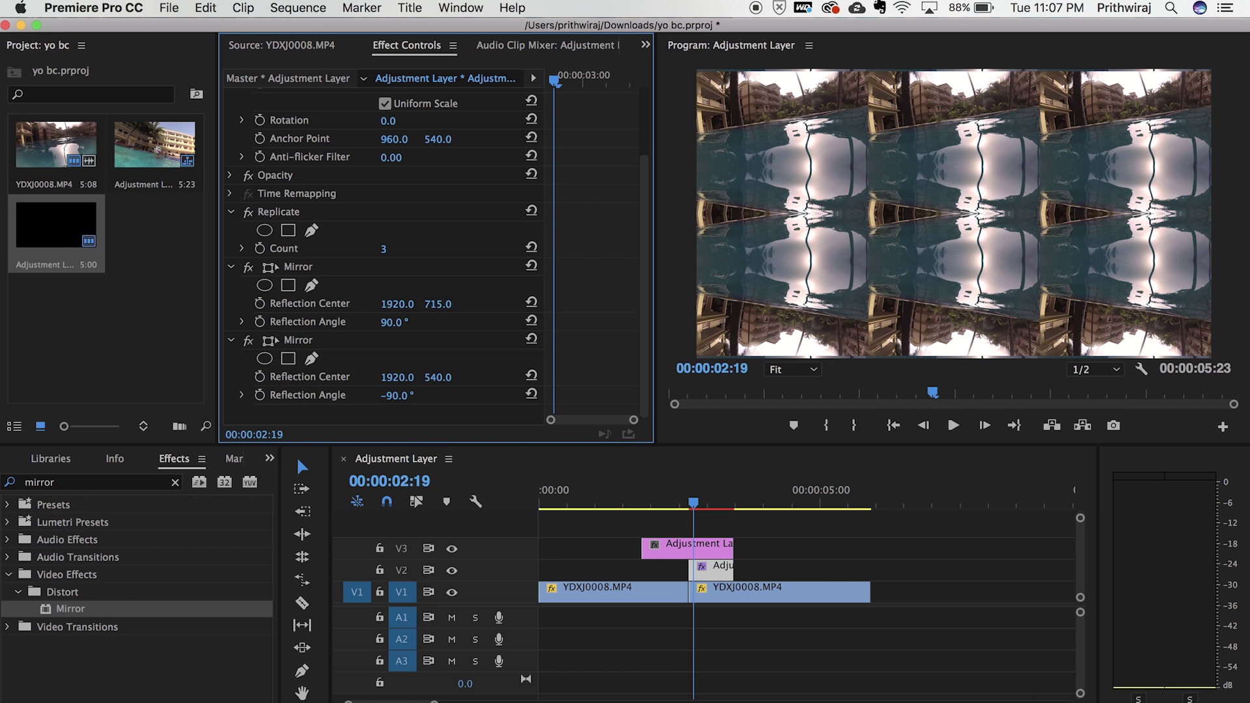
{"action": "left_click_drag", "start_coordinate": [437, 377], "coordinate": [413, 377]}
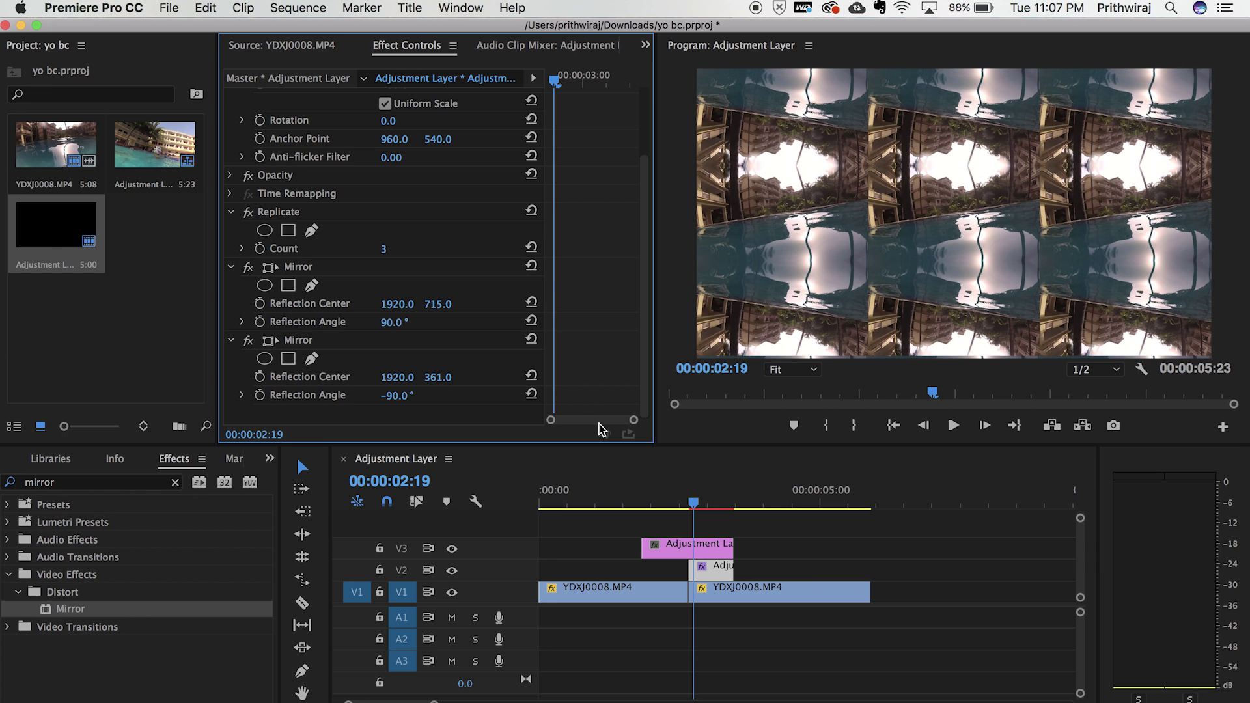
Add a third Mirror to the V2 layer at 180° with reflection centre 640, 540.
{"action": "left_click", "coordinate": [99, 626]}
{"action": "left_click", "coordinate": [708, 573]}
{"action": "left_click_drag", "start_coordinate": [707, 572], "coordinate": [708, 572]}
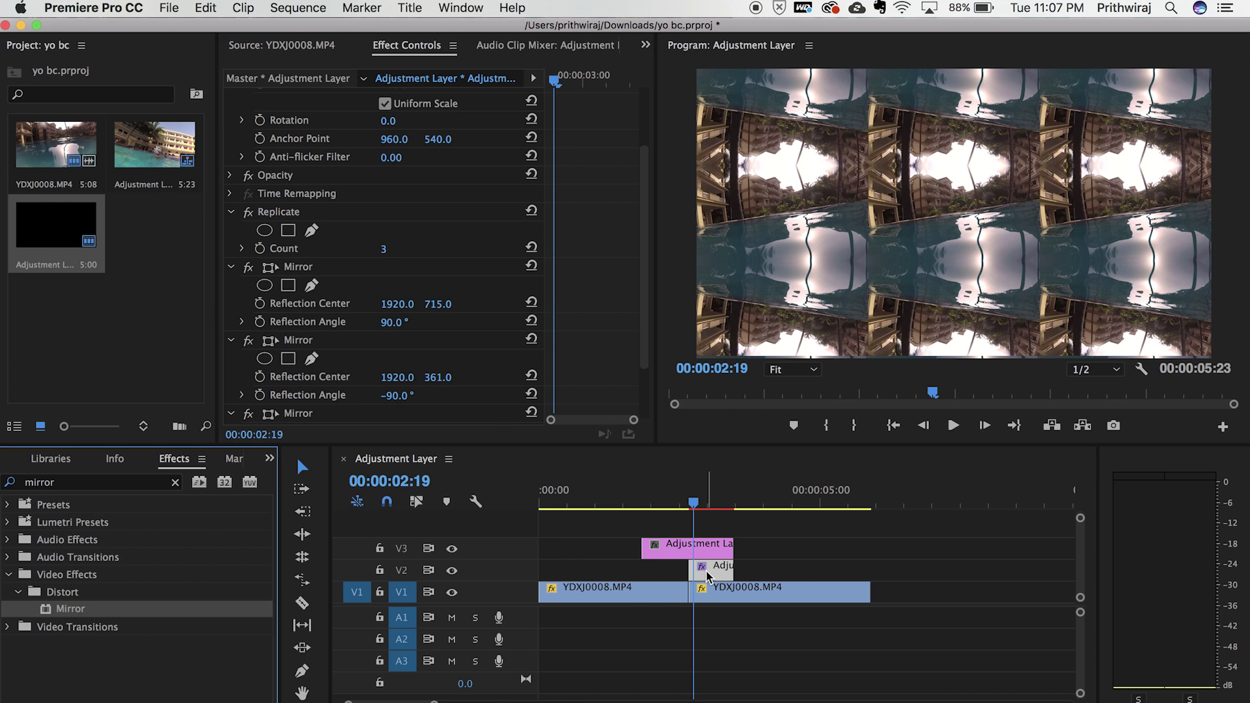
{"action": "left_click", "coordinate": [387, 396]}
{"action": "type", "text": "180"}
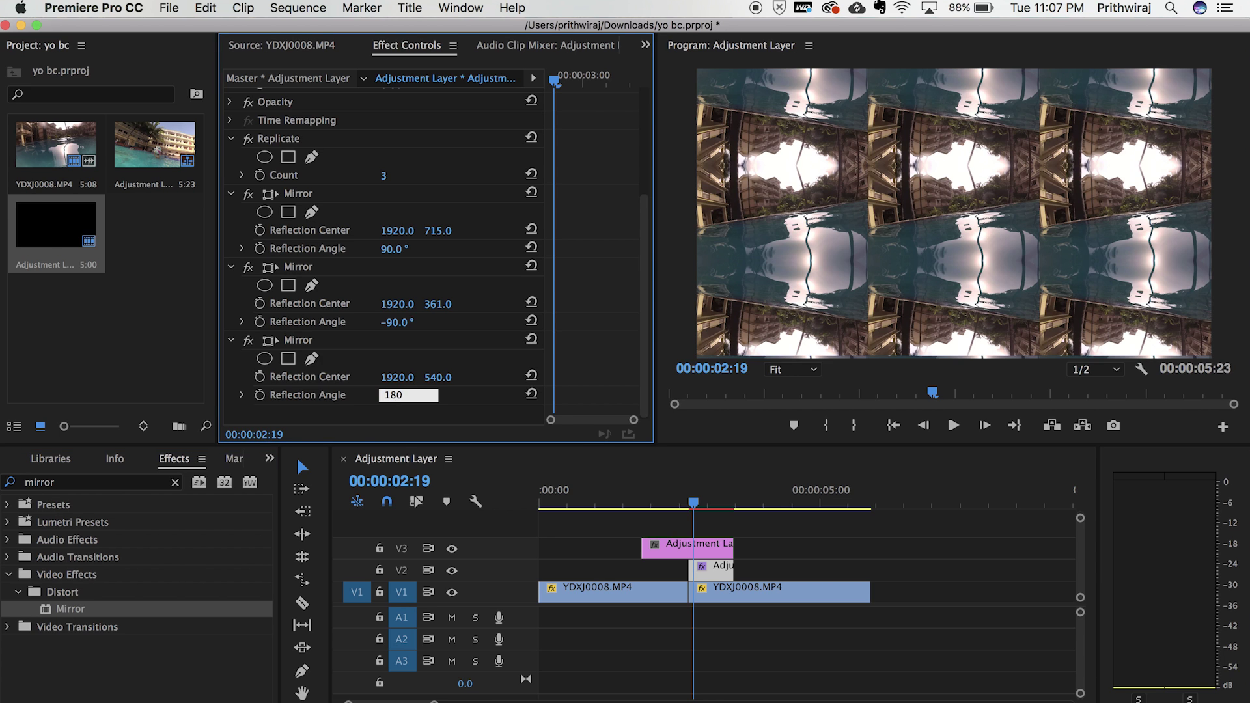
{"action": "key", "text": "Return"}
{"action": "left_click_drag", "start_coordinate": [398, 377], "coordinate": [397, 376]}
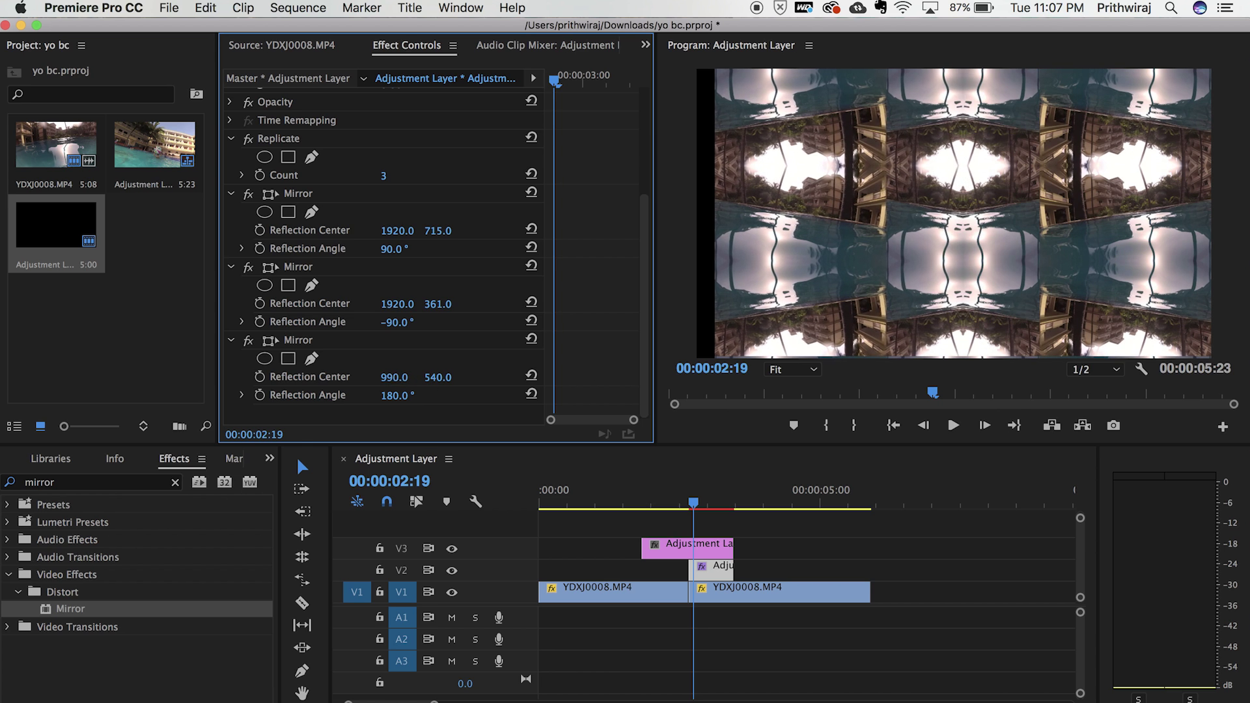
{"action": "left_click_drag", "start_coordinate": [397, 377], "coordinate": [395, 377]}
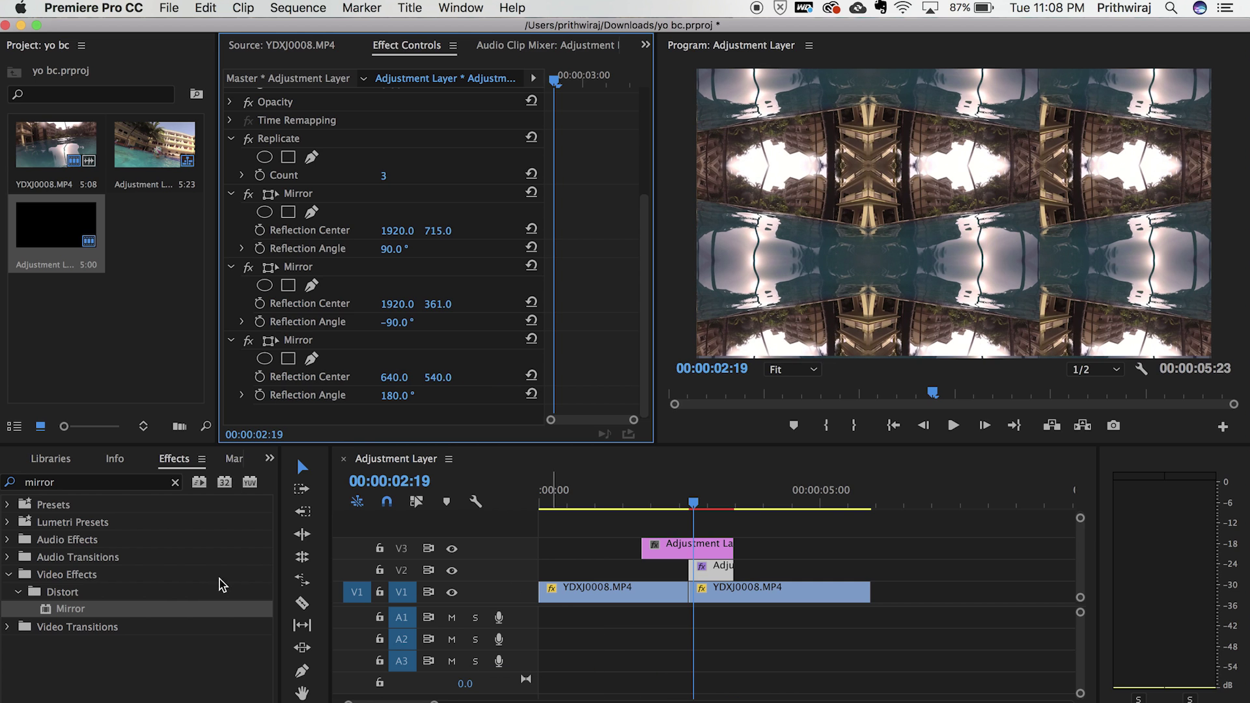
Add a fourth Mirror to the V2 layer at 360° with reflection centre 1272, 540.
{"action": "left_click", "coordinate": [165, 607]}
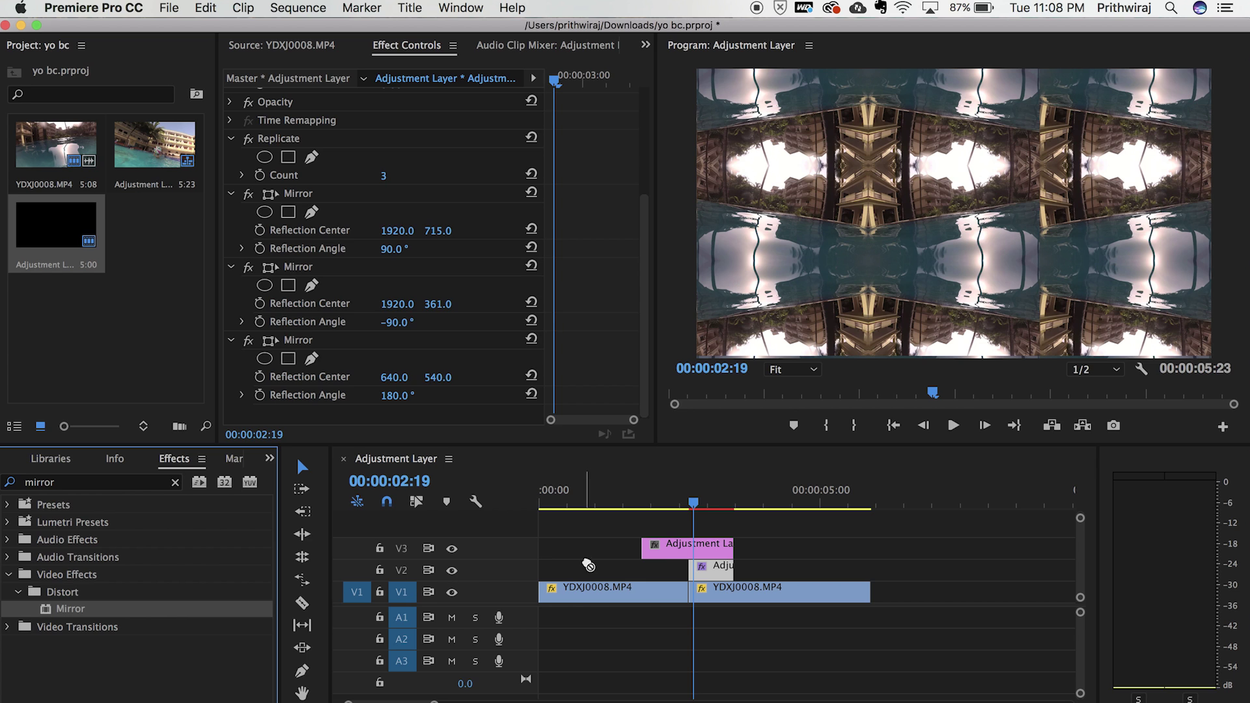
{"action": "left_click_drag", "start_coordinate": [732, 570], "coordinate": [733, 570]}
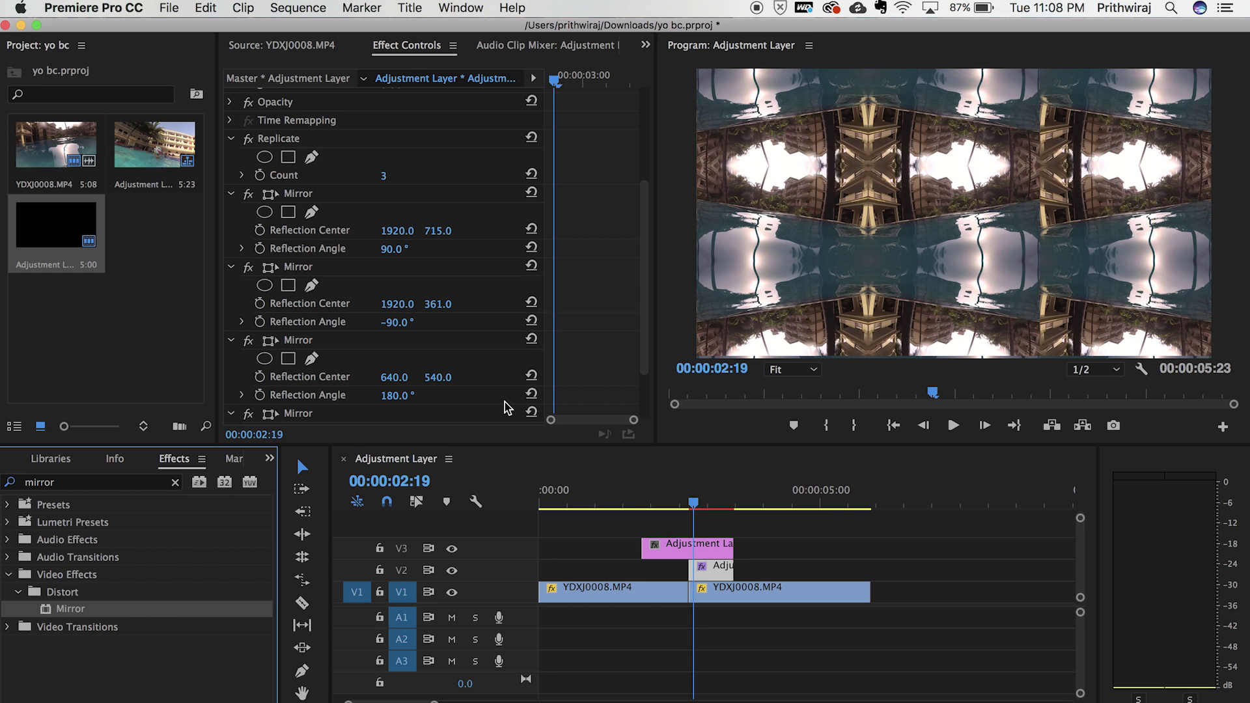
{"action": "left_click", "coordinate": [389, 394]}
{"action": "type", "text": "360"}
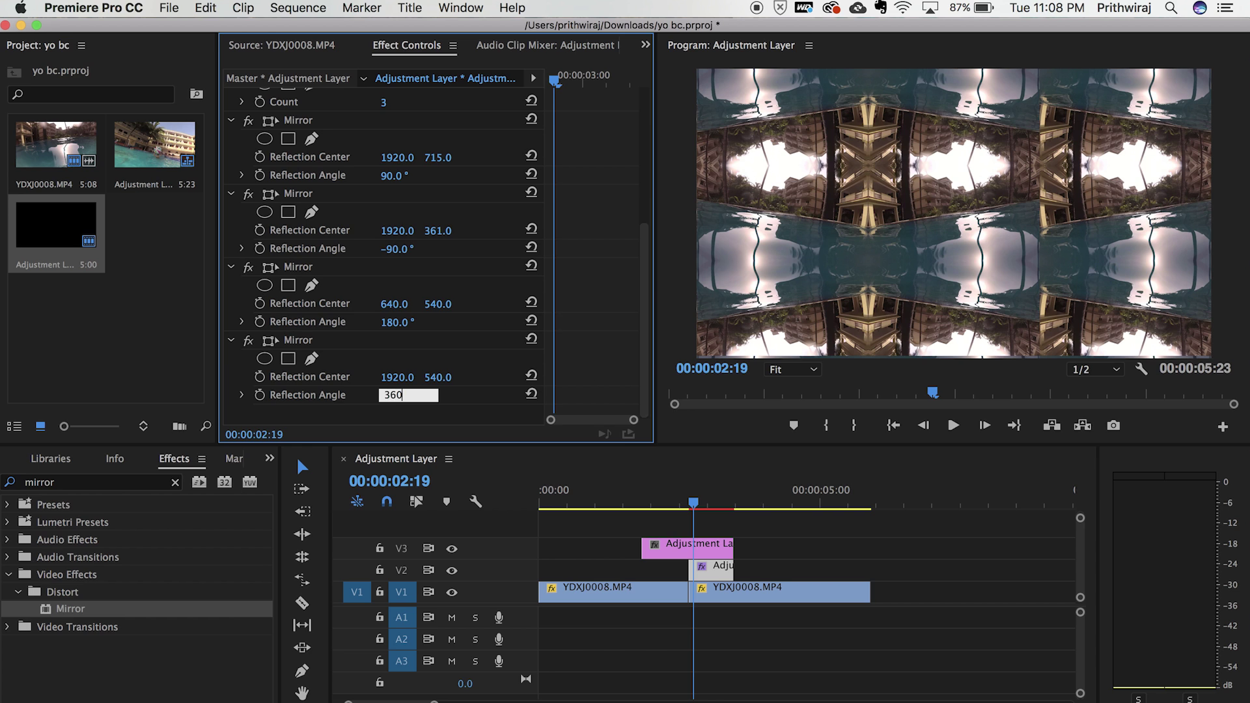
{"action": "type", "text": "1x0.0 °"}
{"action": "key", "text": "Return"}
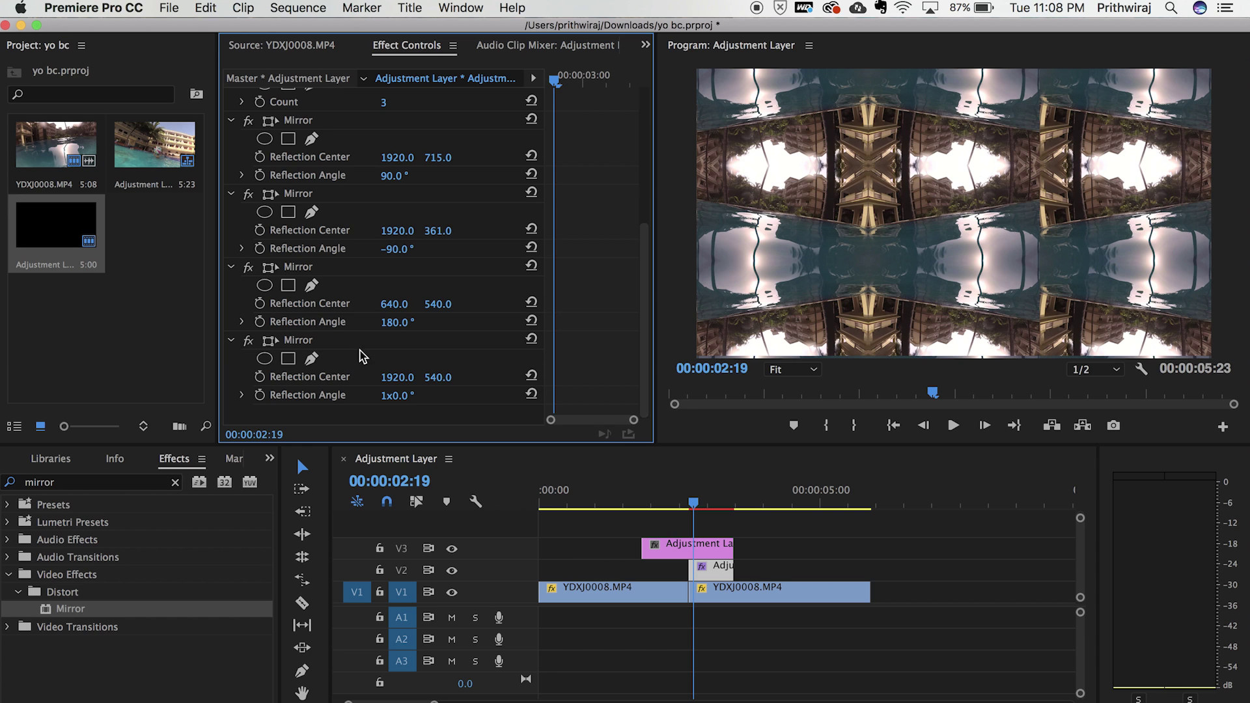
{"action": "mouse_move", "coordinate": [398, 377]}
{"action": "left_mouse_down"}
{"action": "mouse_move", "coordinate": [383, 377]}
{"action": "mouse_move", "coordinate": [398, 378]}
{"action": "left_mouse_up"}
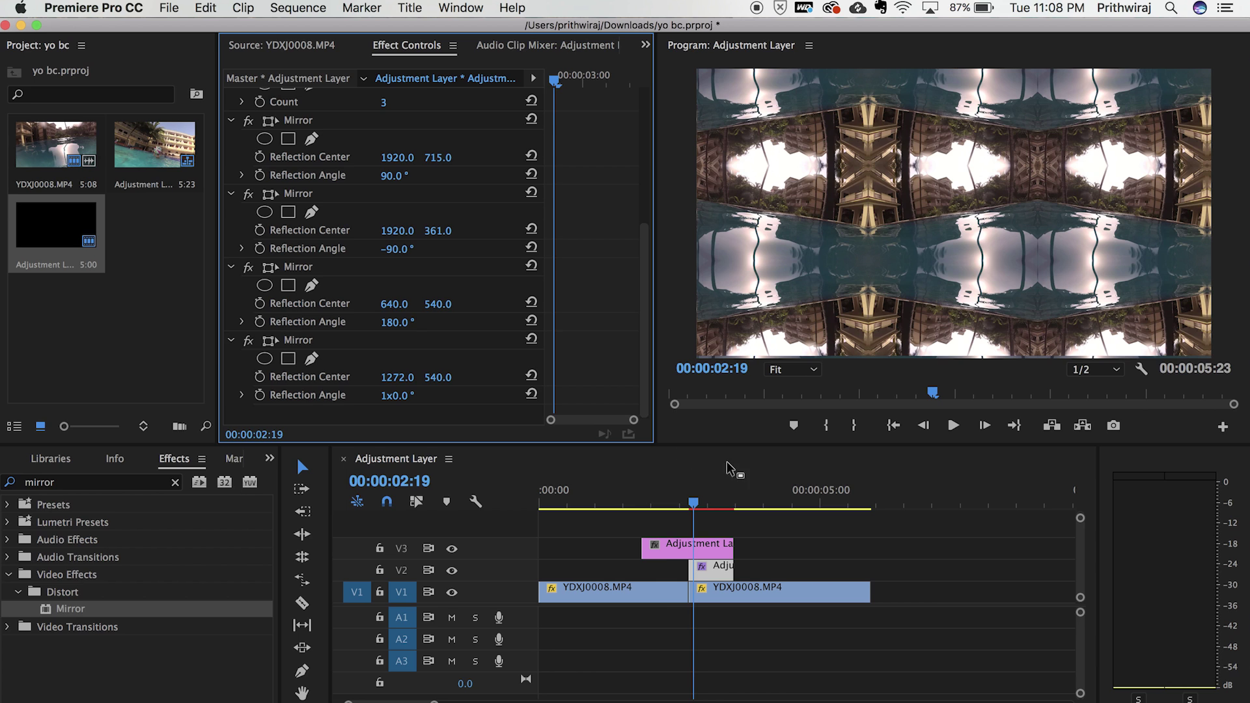
Preview the mirrored cut, then select the V3 adjustment layer to show its settings.
{"action": "left_click_drag", "start_coordinate": [693, 501], "coordinate": [673, 499]}
{"action": "key", "text": "space"}
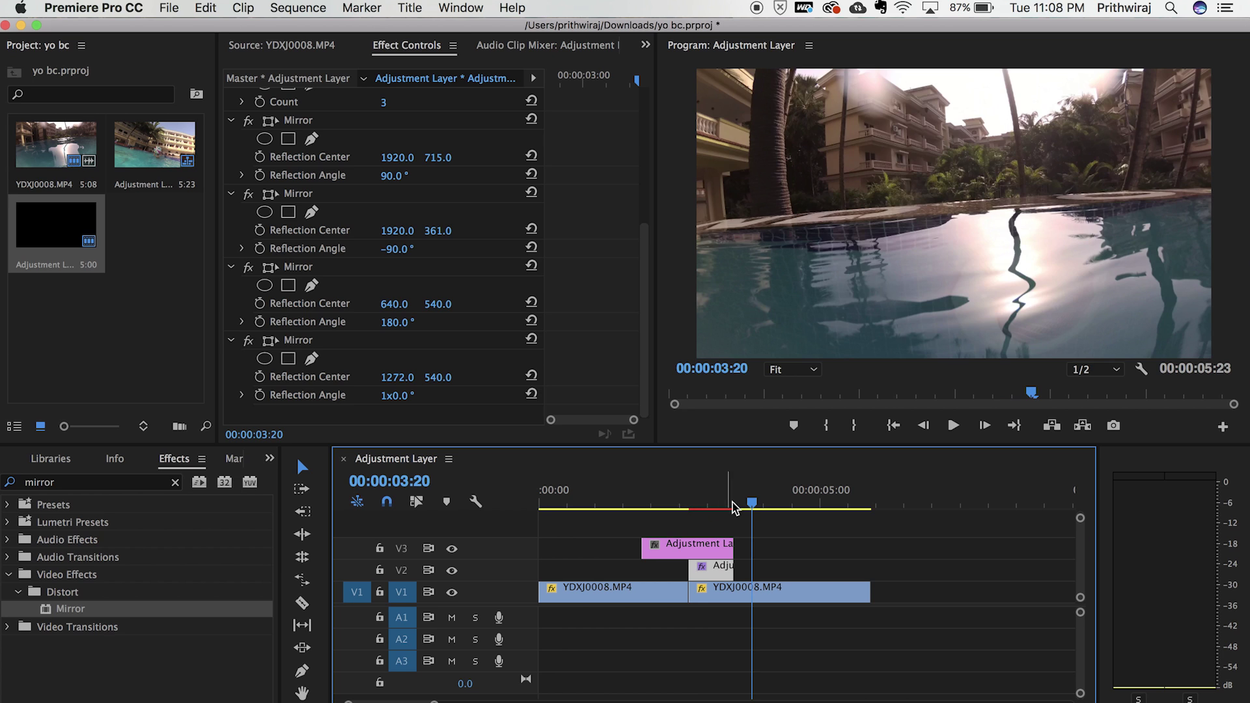
{"action": "left_click_drag", "start_coordinate": [750, 502], "coordinate": [705, 504]}
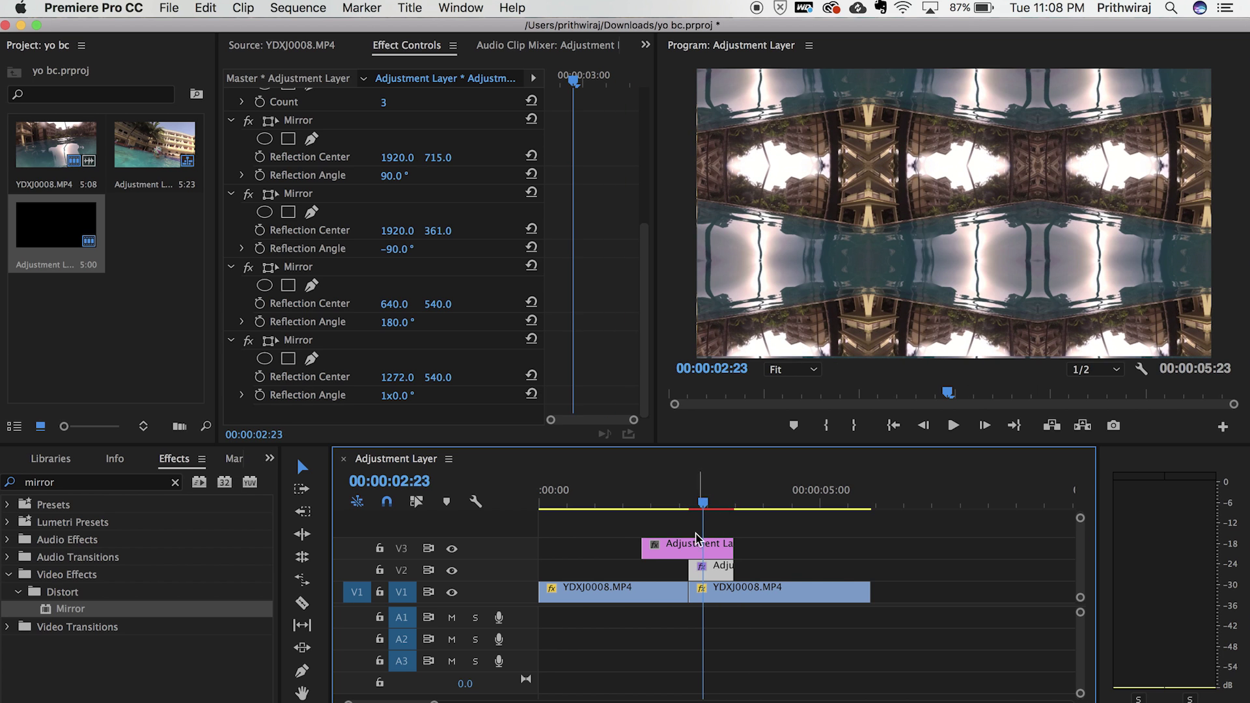
{"action": "left_click", "coordinate": [695, 544]}
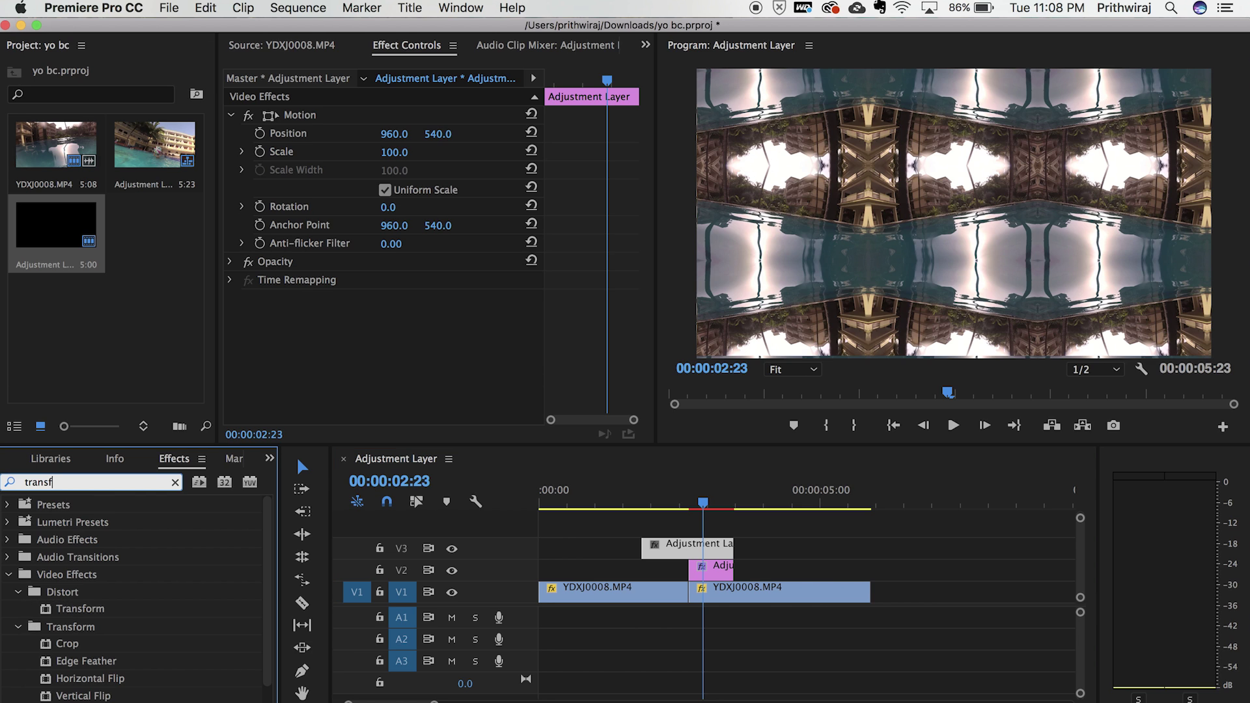
Apply the Distort > Transform effect to the V3 adjustment layer.
{"action": "left_click_drag", "start_coordinate": [91, 612], "coordinate": [674, 548]}
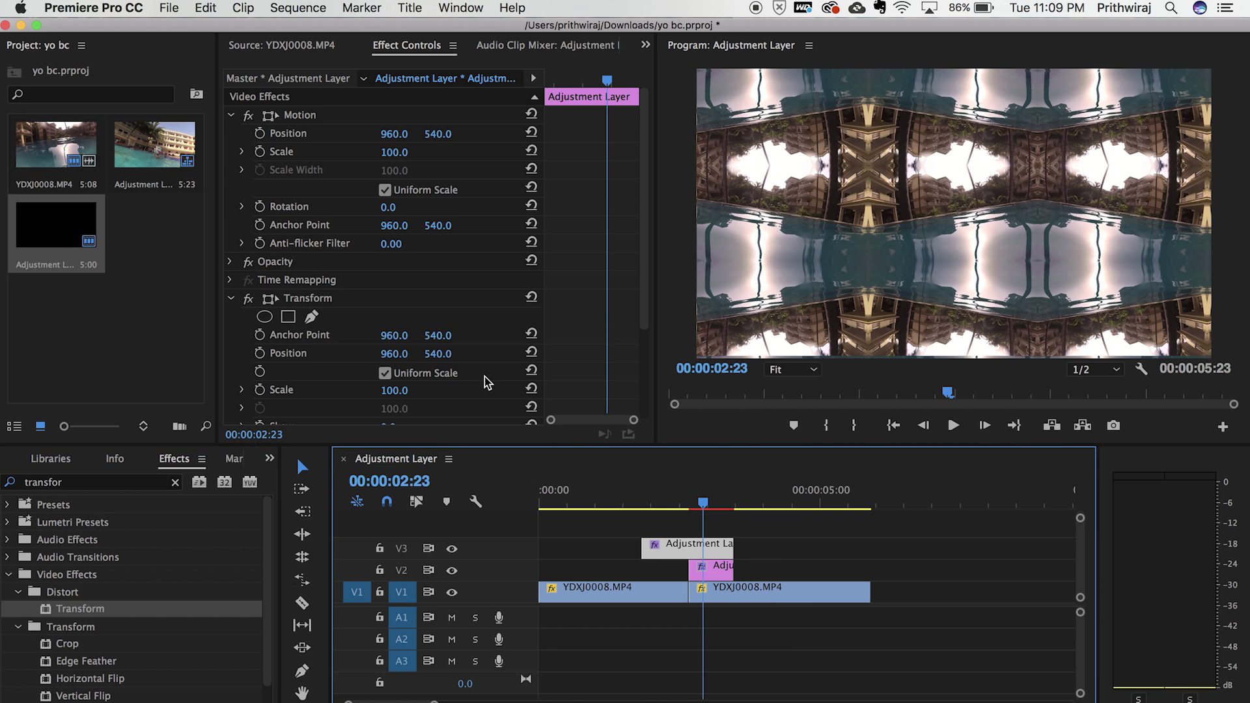
{"action": "scroll", "coordinate": [484, 376], "scroll_direction": "down", "scroll_amount": 5}
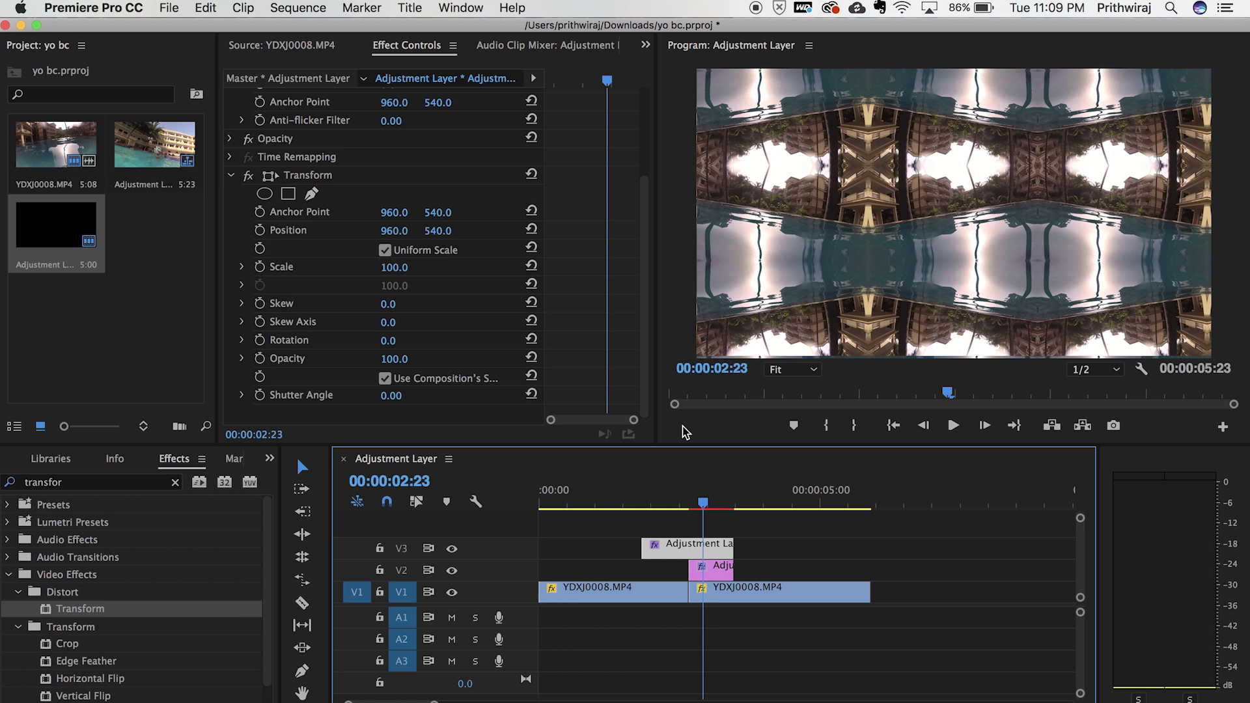
Keyframe Transform Scale at 100 on 00:00:02:07 and 300 on 00:00:03:02.
{"action": "left_click_drag", "start_coordinate": [705, 498], "coordinate": [687, 501]}
{"action": "key", "text": "Left"}
{"action": "key", "text": "Left"}
{"action": "key", "text": "Left"}
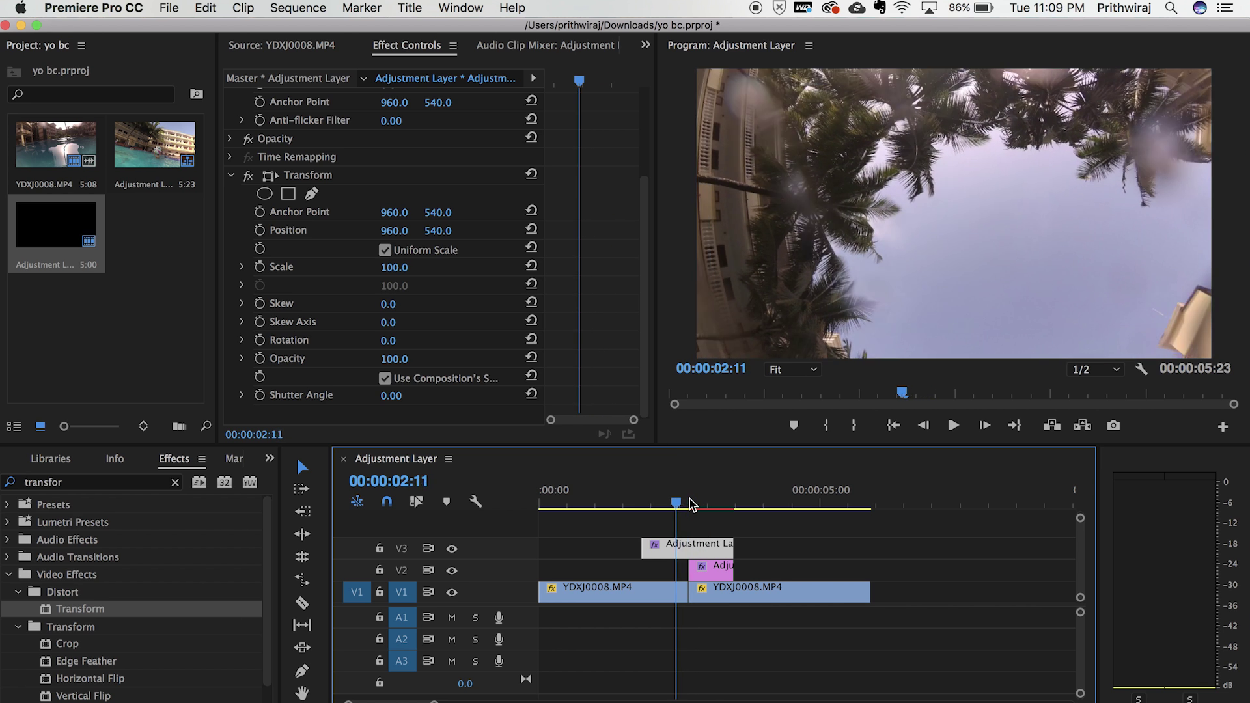
{"action": "key", "text": "Left"}
{"action": "key", "text": "Left"}
{"action": "key", "text": "Left"}
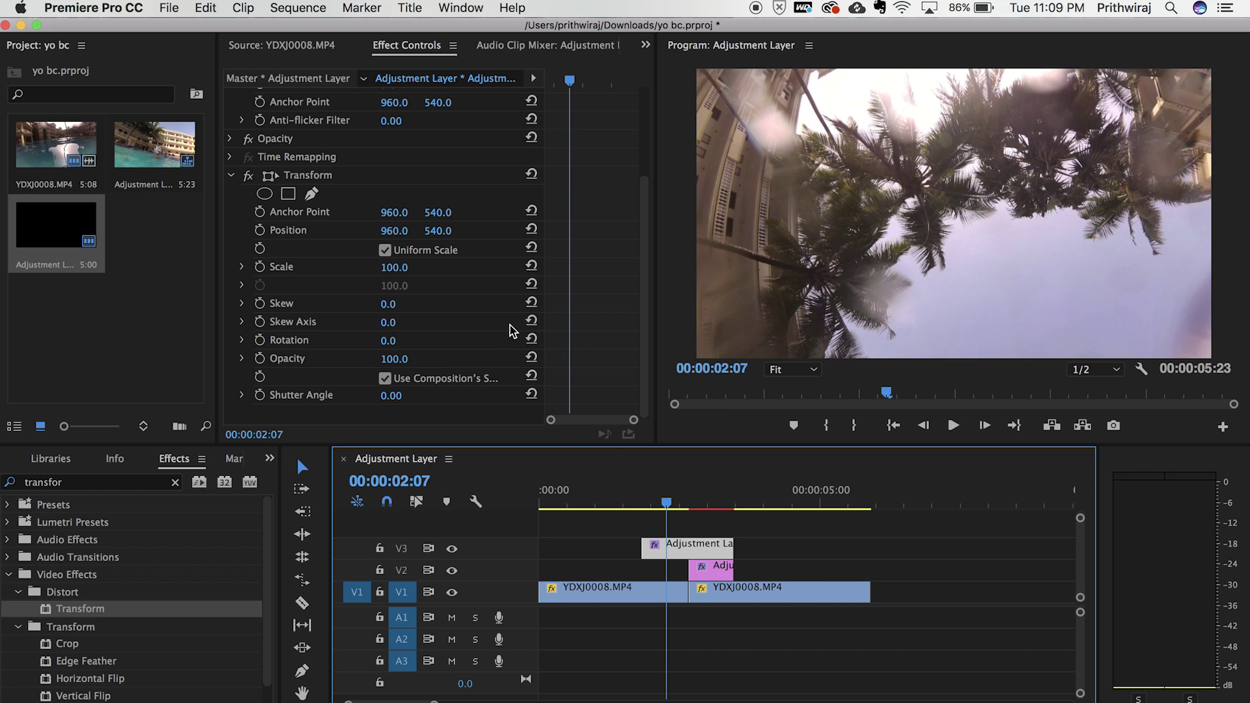
{"action": "left_click", "coordinate": [261, 267]}
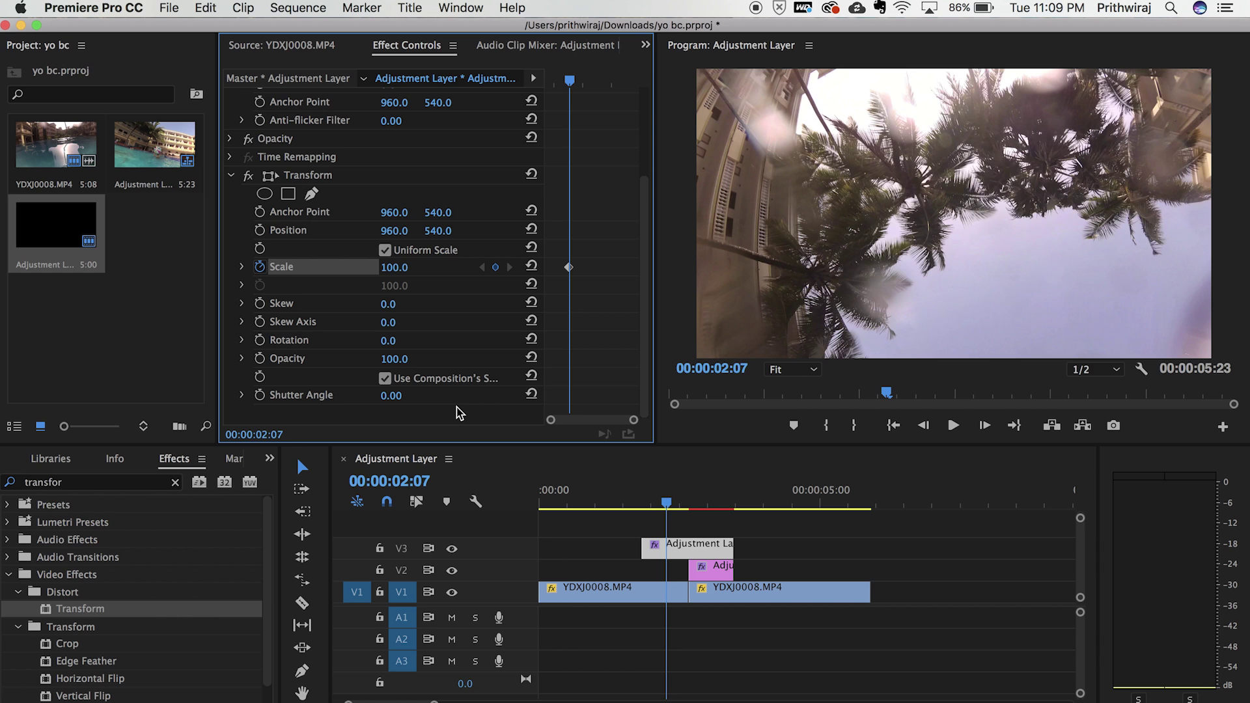
{"action": "key", "text": "Right"}
{"action": "key", "text": "Right"}
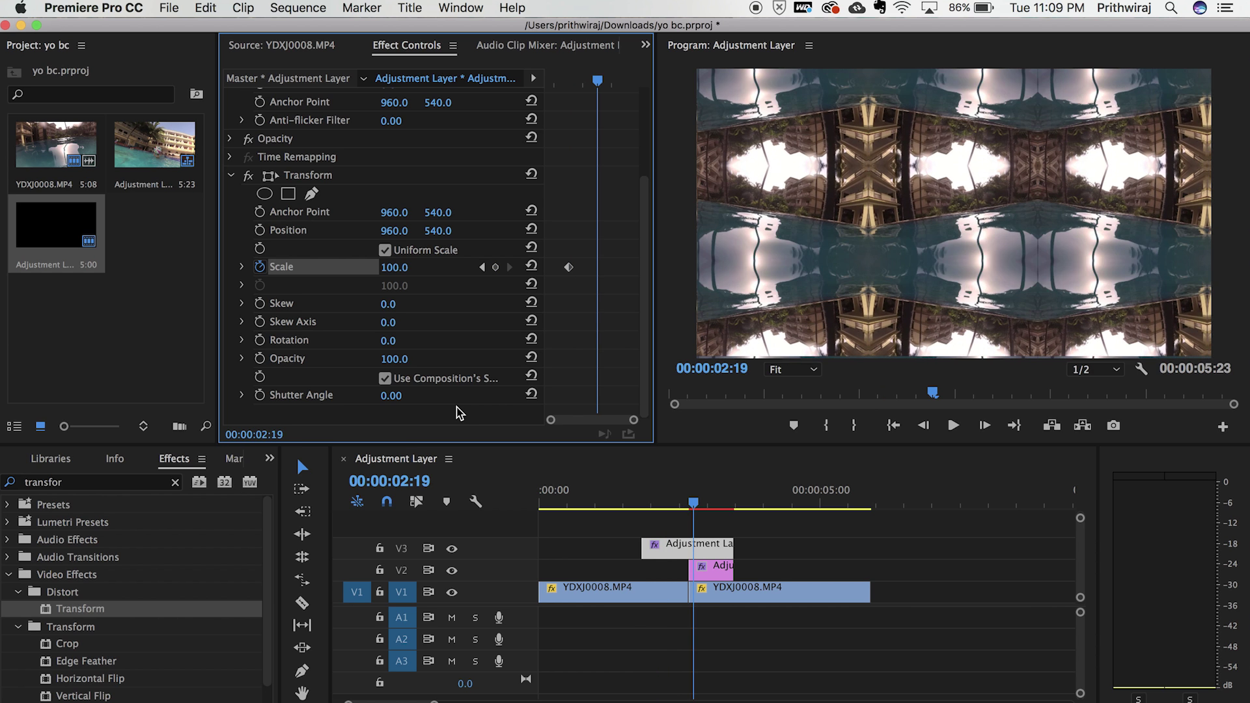
{"action": "key", "text": "Right"}
{"action": "key", "text": "Right"}
{"action": "key", "text": "Right"}
{"action": "key", "text": "Right"}
{"action": "key", "text": "Right"}
{"action": "key", "text": "Right"}
{"action": "key", "text": "Right"}
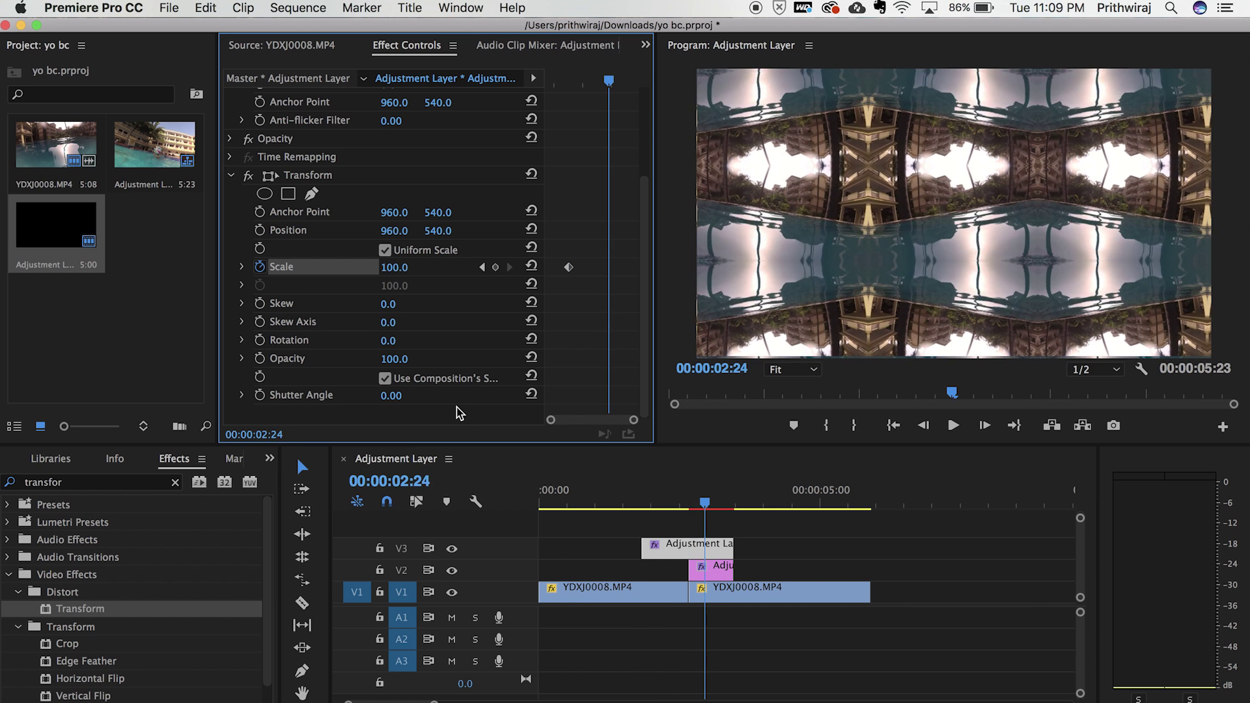
{"action": "key", "text": "Right"}
{"action": "key", "text": "Right"}
{"action": "key", "text": "Right"}
{"action": "key", "text": "Right"}
{"action": "key", "text": "Right"}
{"action": "key", "text": "Right"}
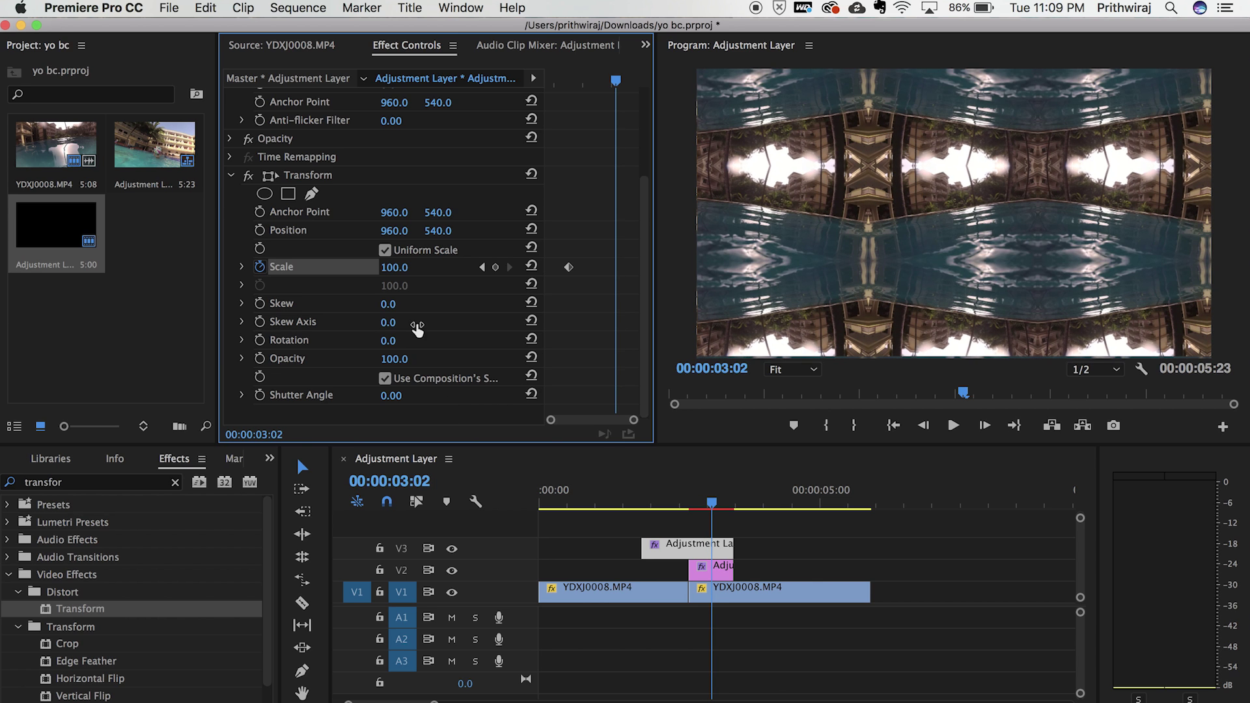
{"action": "left_click", "coordinate": [396, 267]}
{"action": "type", "text": "00"}
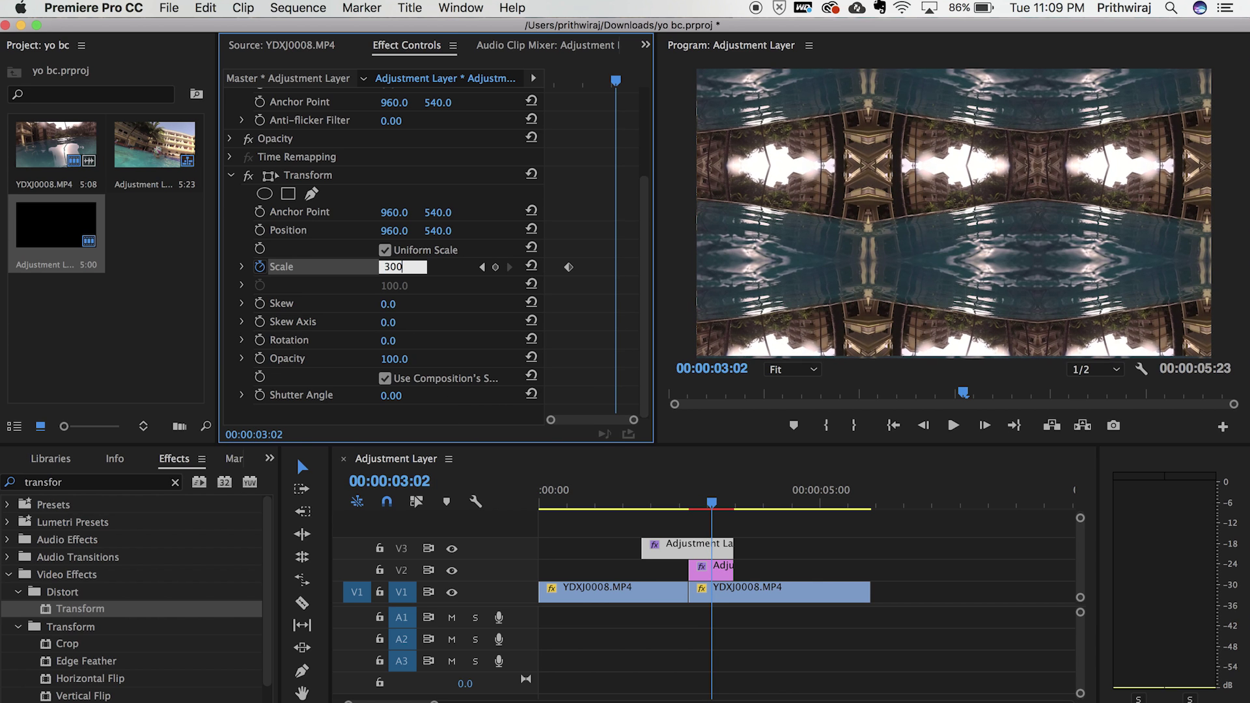
{"action": "type", "text": "0.0"}
{"action": "key", "text": "Return"}
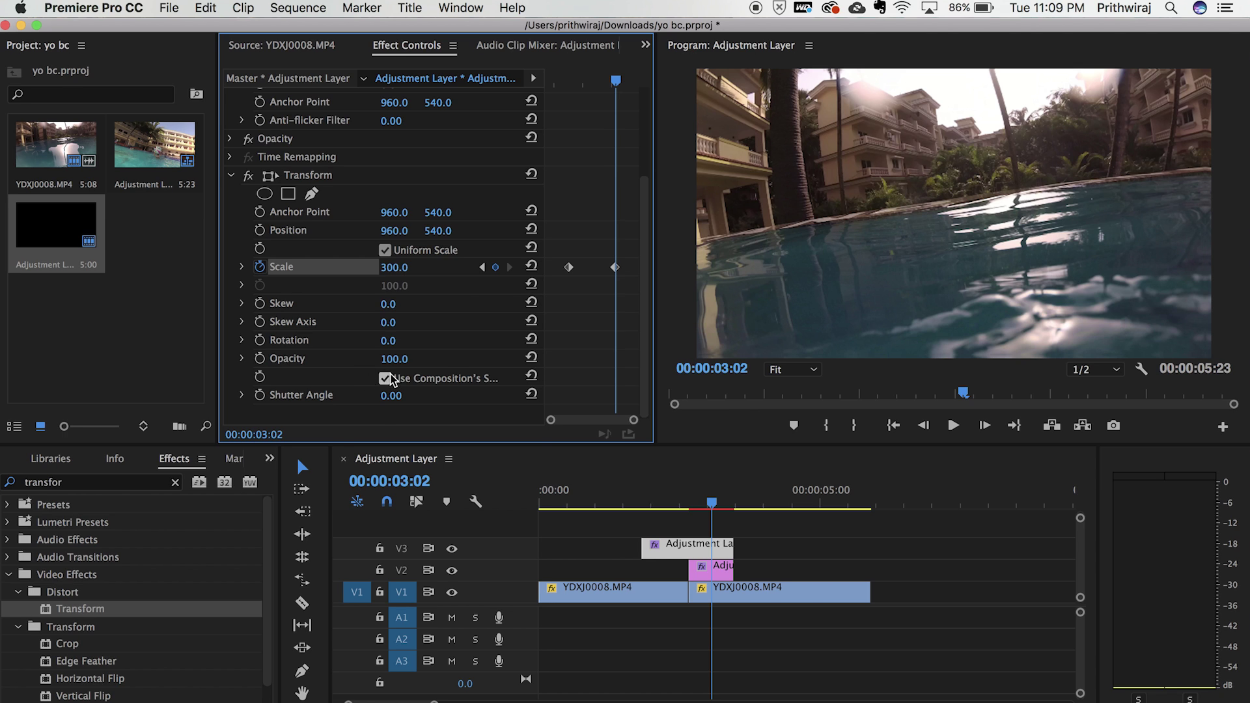
Set the Transform shutter angle to 360 and preview the zoom, stopping at 00:00:02:17.
{"action": "left_click_drag", "start_coordinate": [392, 395], "coordinate": [430, 395]}
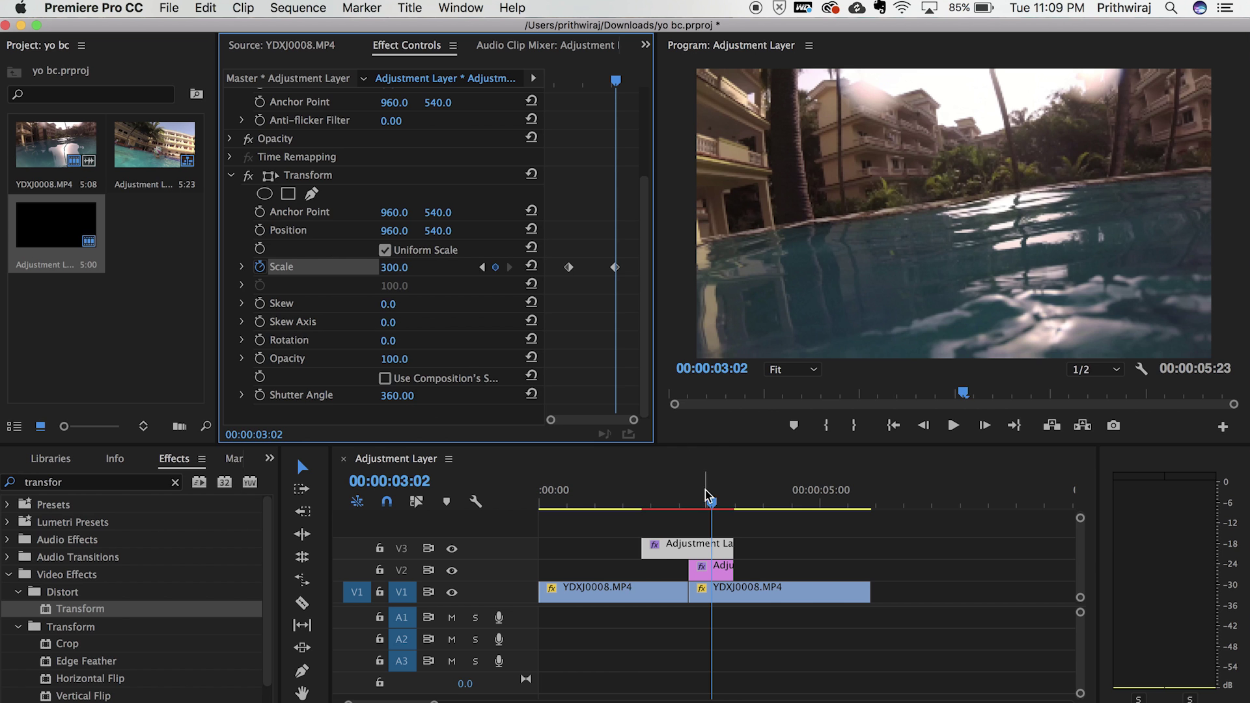
{"action": "left_click_drag", "start_coordinate": [710, 496], "coordinate": [636, 493]}
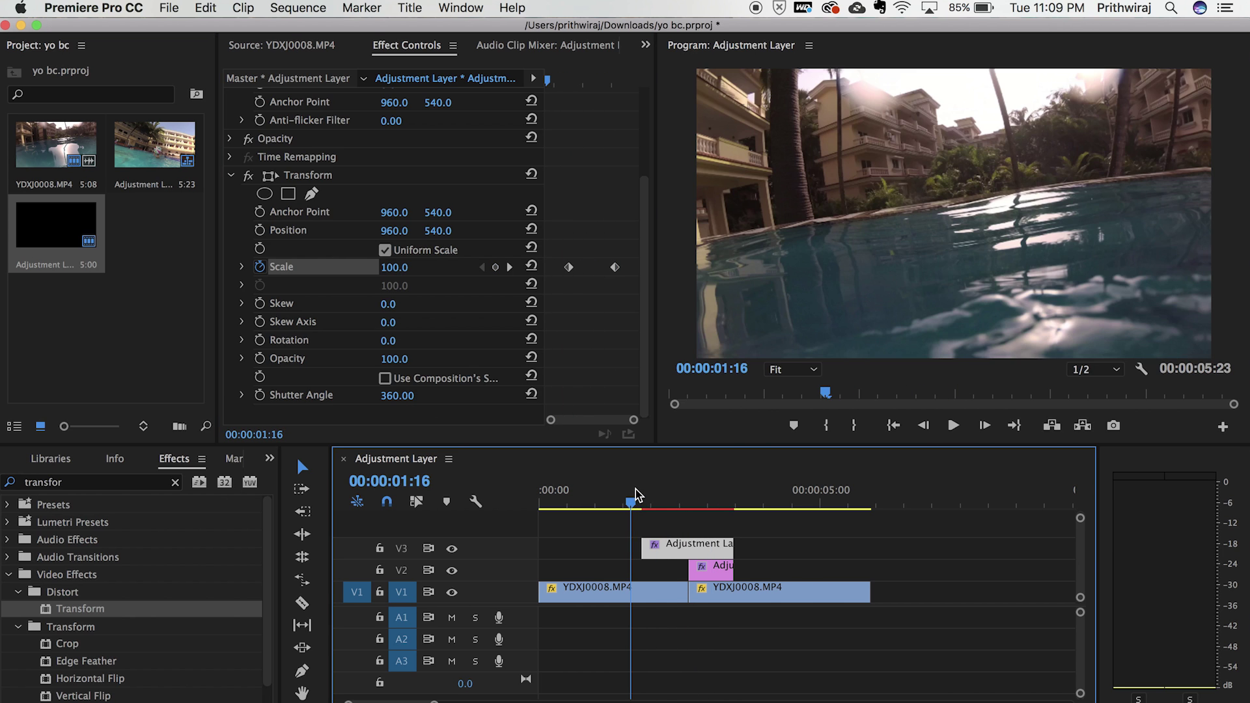
{"action": "key", "text": "space"}
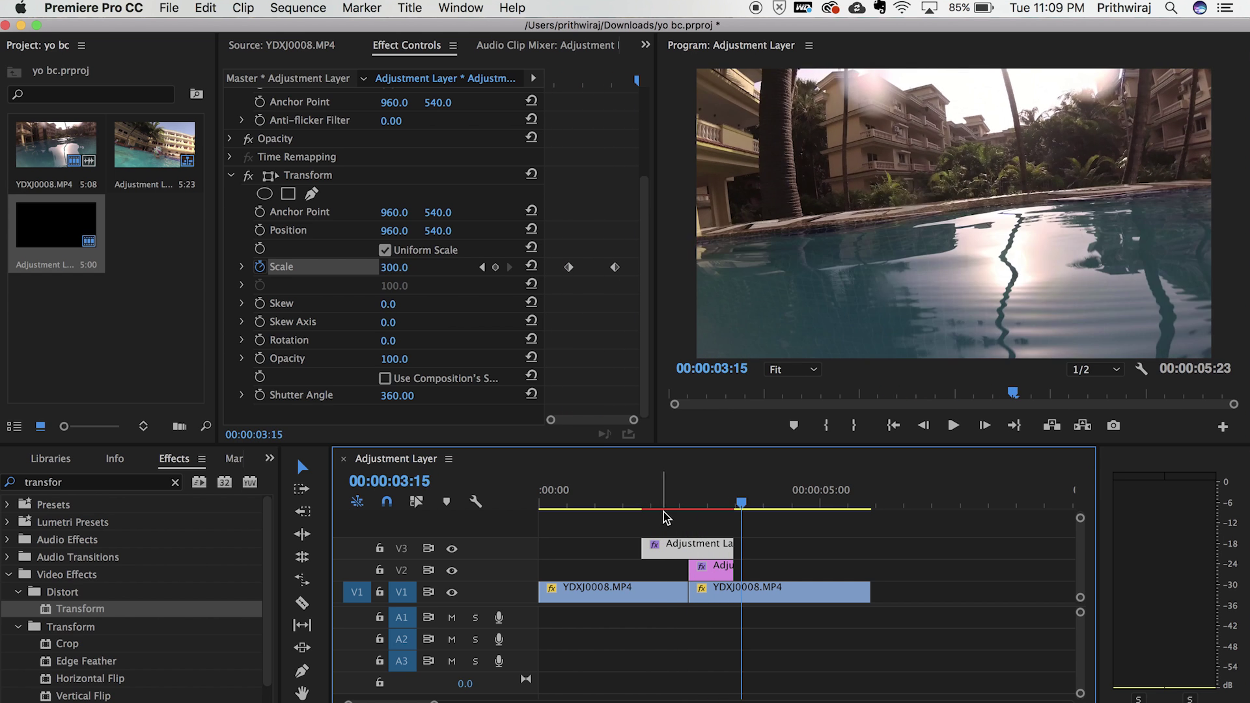
{"action": "left_click", "coordinate": [667, 506]}
{"action": "key", "text": "space"}
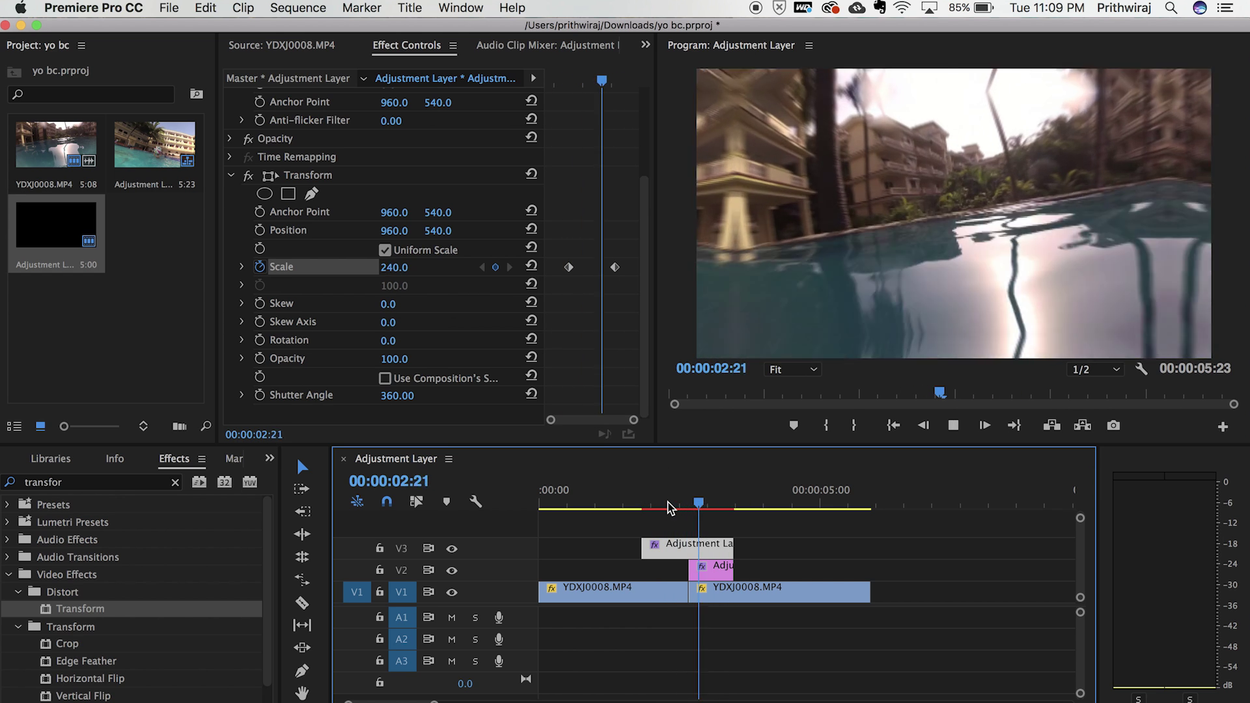
{"action": "left_click", "coordinate": [688, 506]}
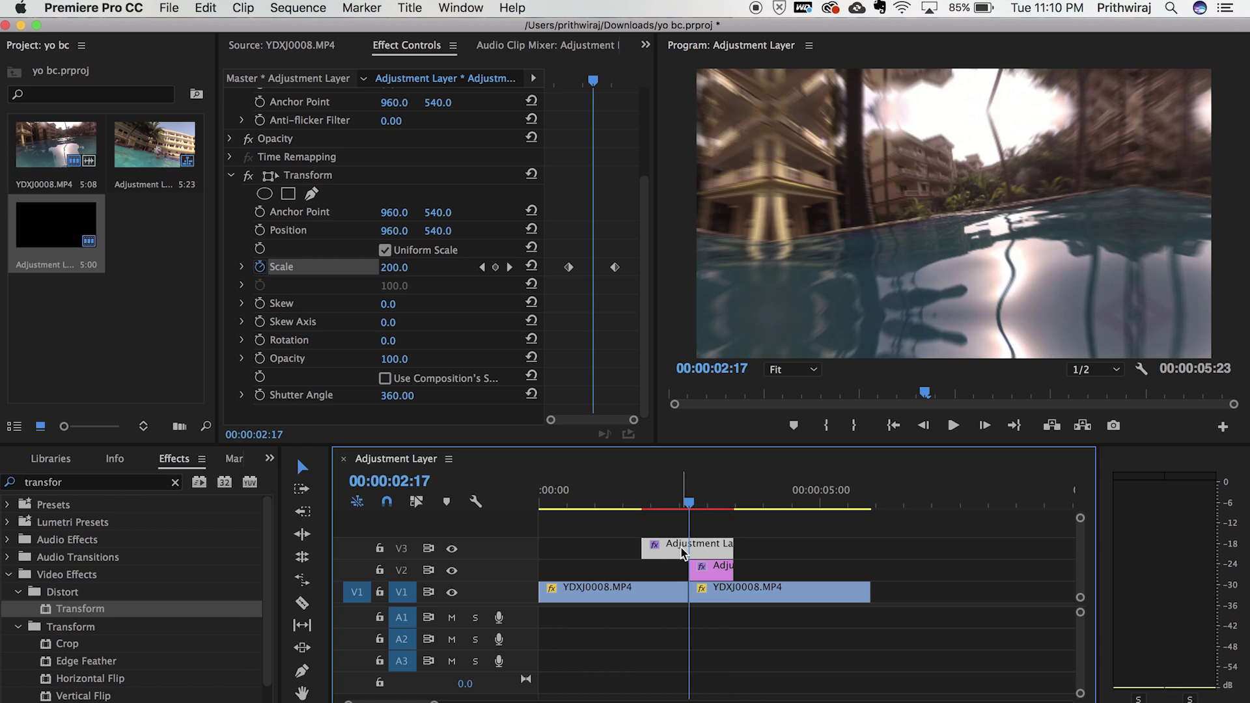
Bend both Scale keyframes into a Bezier ease curve, then scrub back to check the zoom.
{"action": "left_click", "coordinate": [242, 266]}
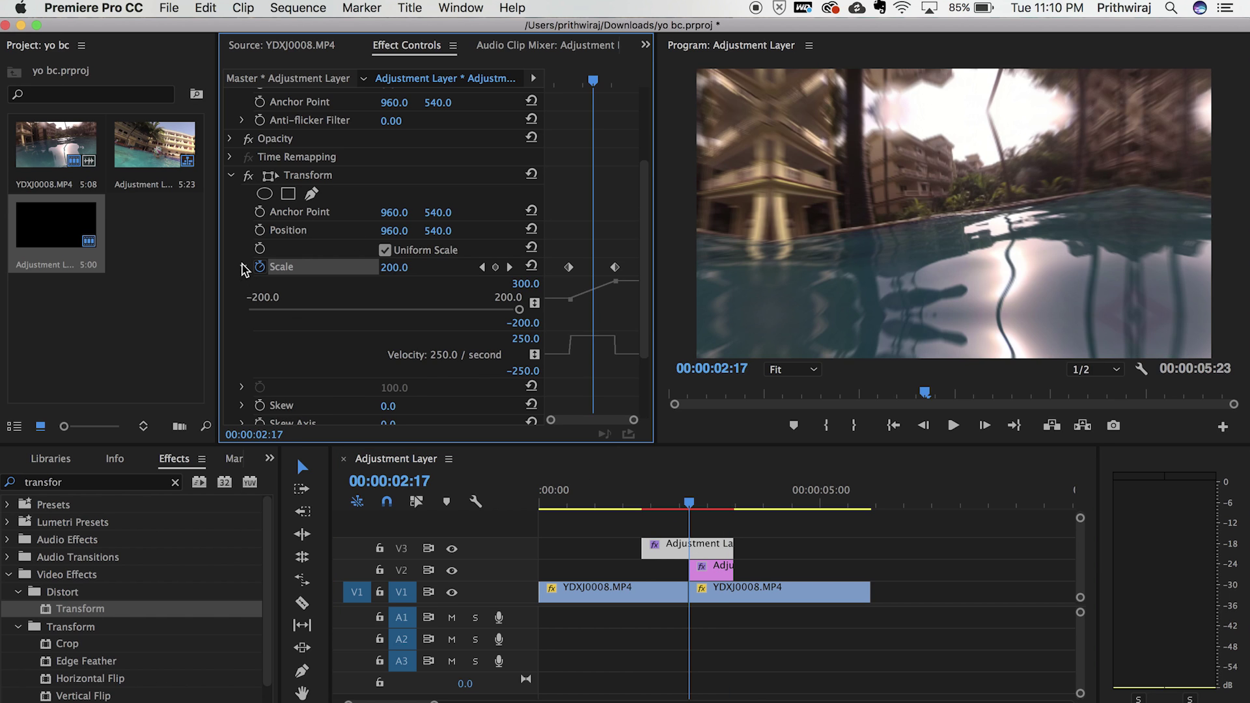
{"action": "left_click", "coordinate": [589, 361]}
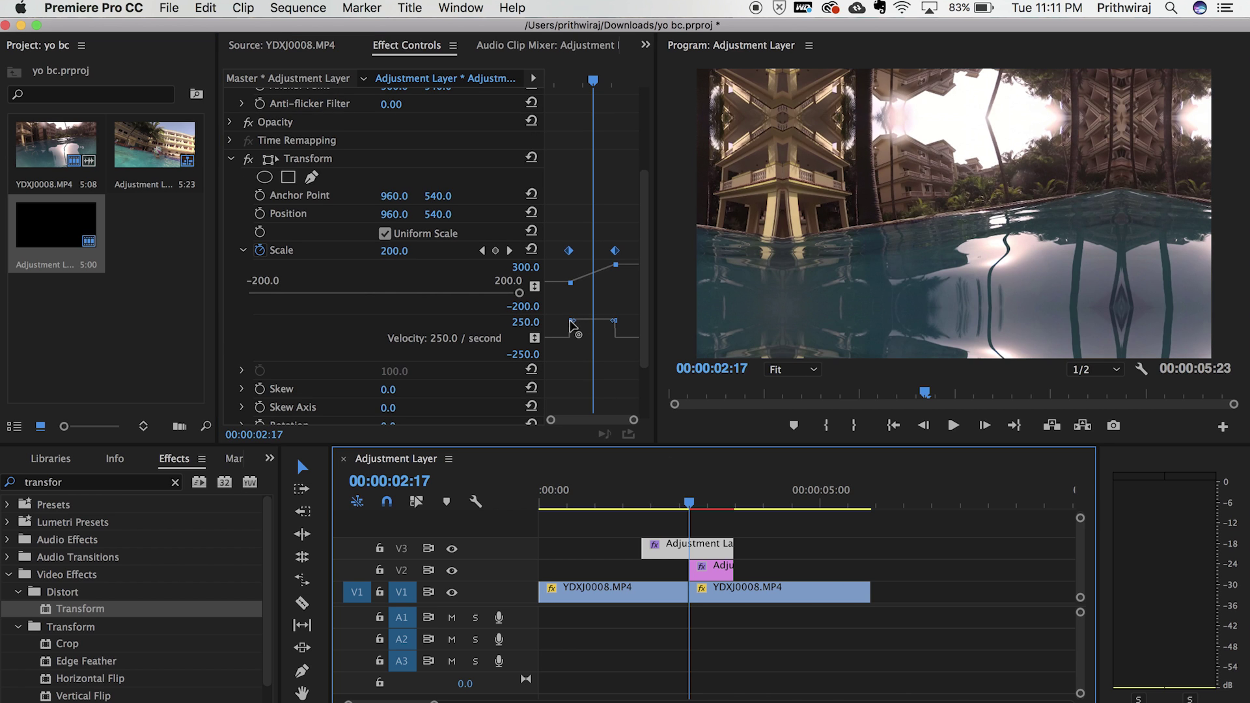
{"action": "mouse_move", "coordinate": [573, 325]}
{"action": "left_mouse_down"}
{"action": "mouse_move", "coordinate": [576, 345]}
{"action": "mouse_move", "coordinate": [610, 344]}
{"action": "left_mouse_up"}
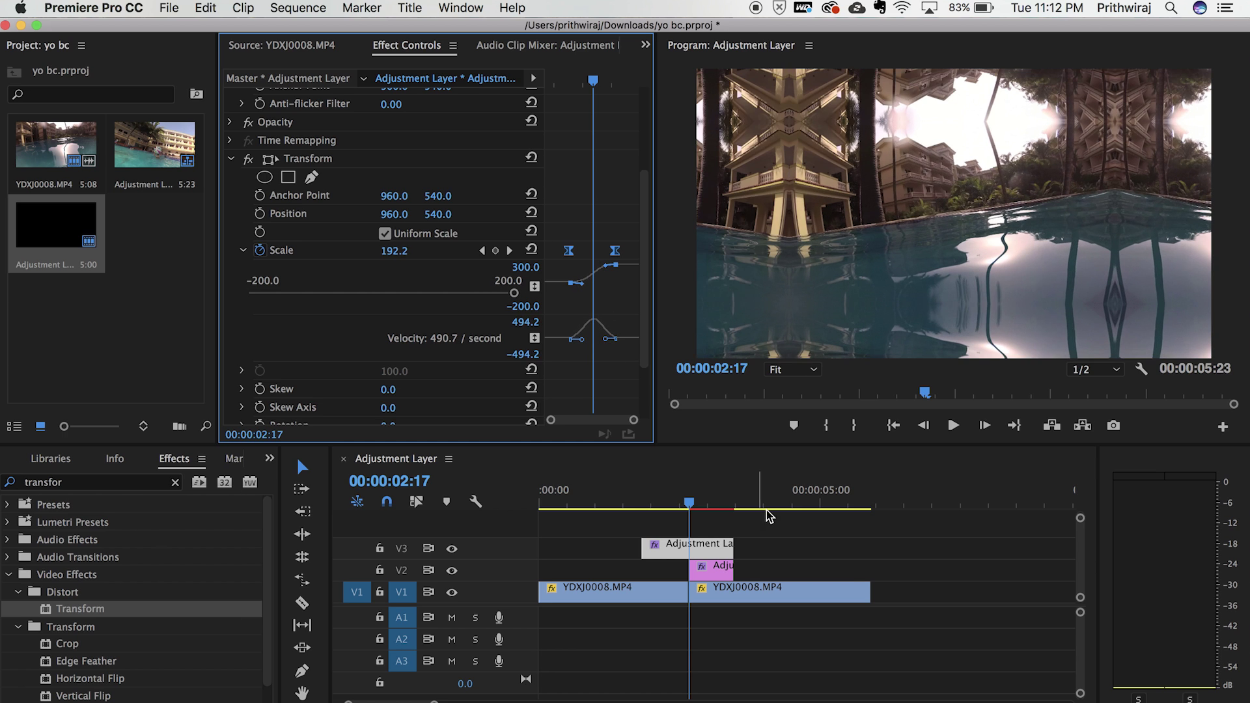
{"action": "left_click_drag", "start_coordinate": [690, 503], "coordinate": [645, 504]}
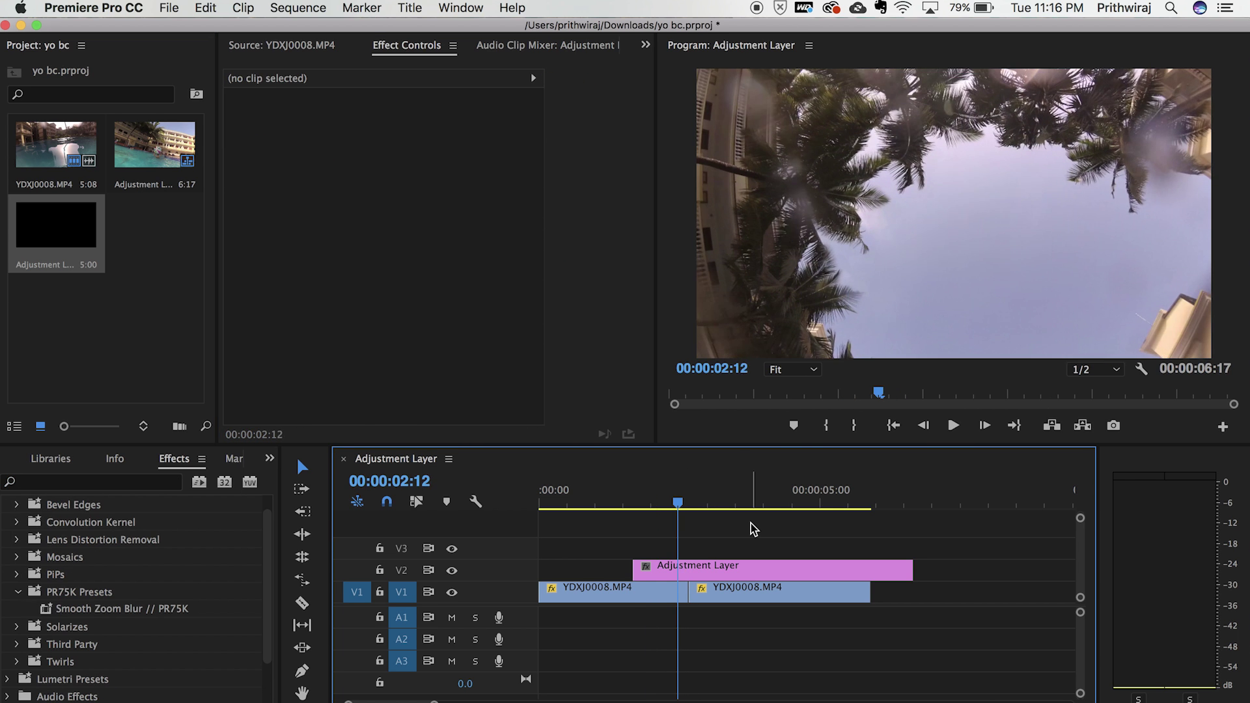
Razor the V2 adjustment layer at 00:00:02:07 and just after the transition.
{"action": "key", "text": "Left"}
{"action": "key", "text": "Left"}
{"action": "key", "text": "Left"}
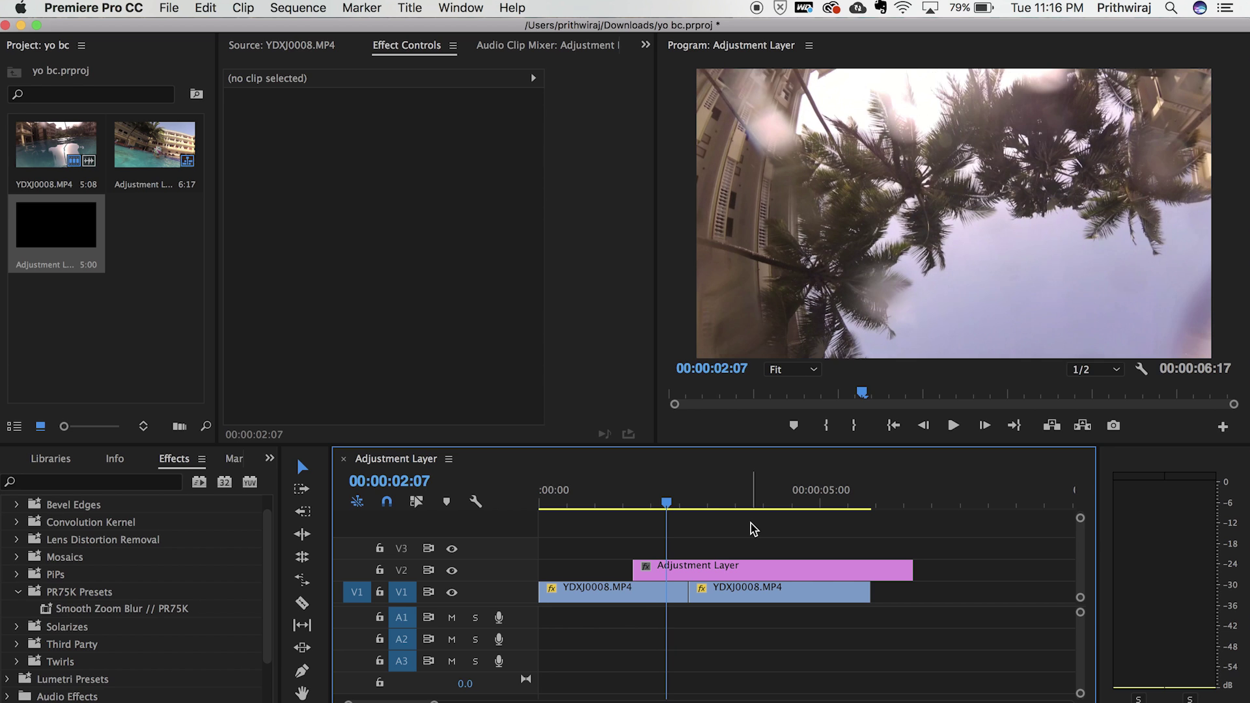
{"action": "left_click", "coordinate": [302, 603]}
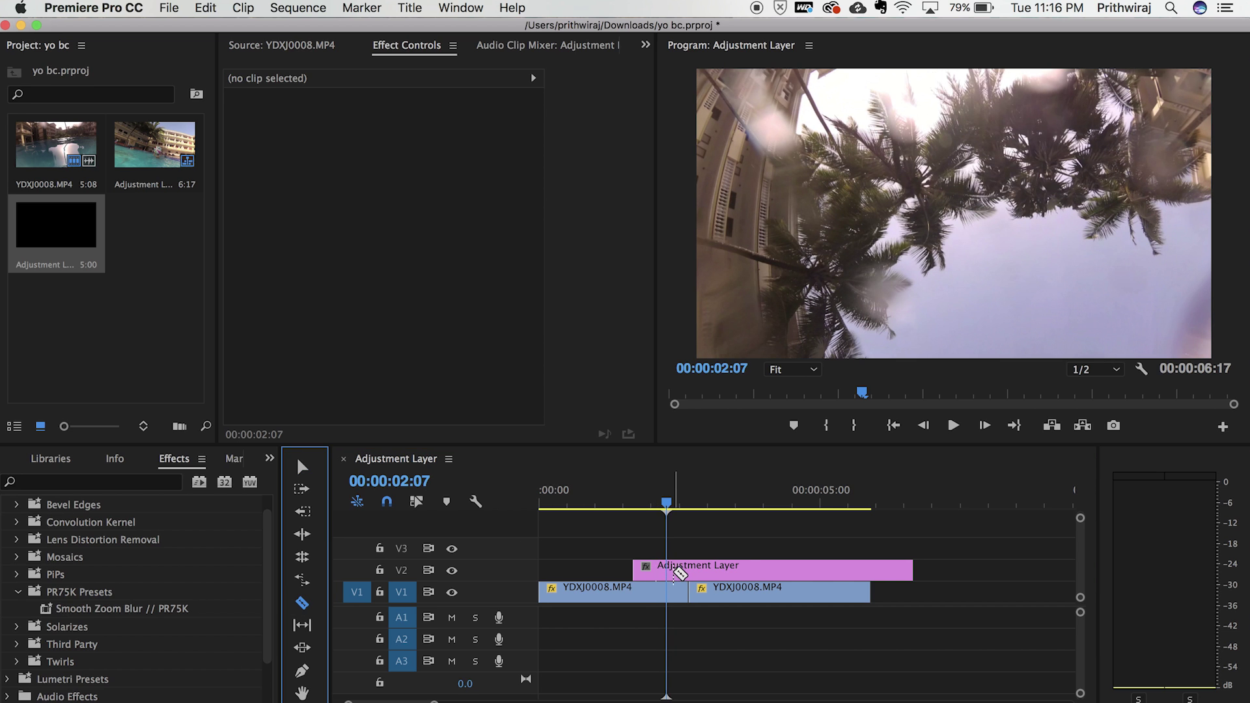
{"action": "left_click", "coordinate": [667, 569]}
{"action": "left_click", "coordinate": [688, 569]}
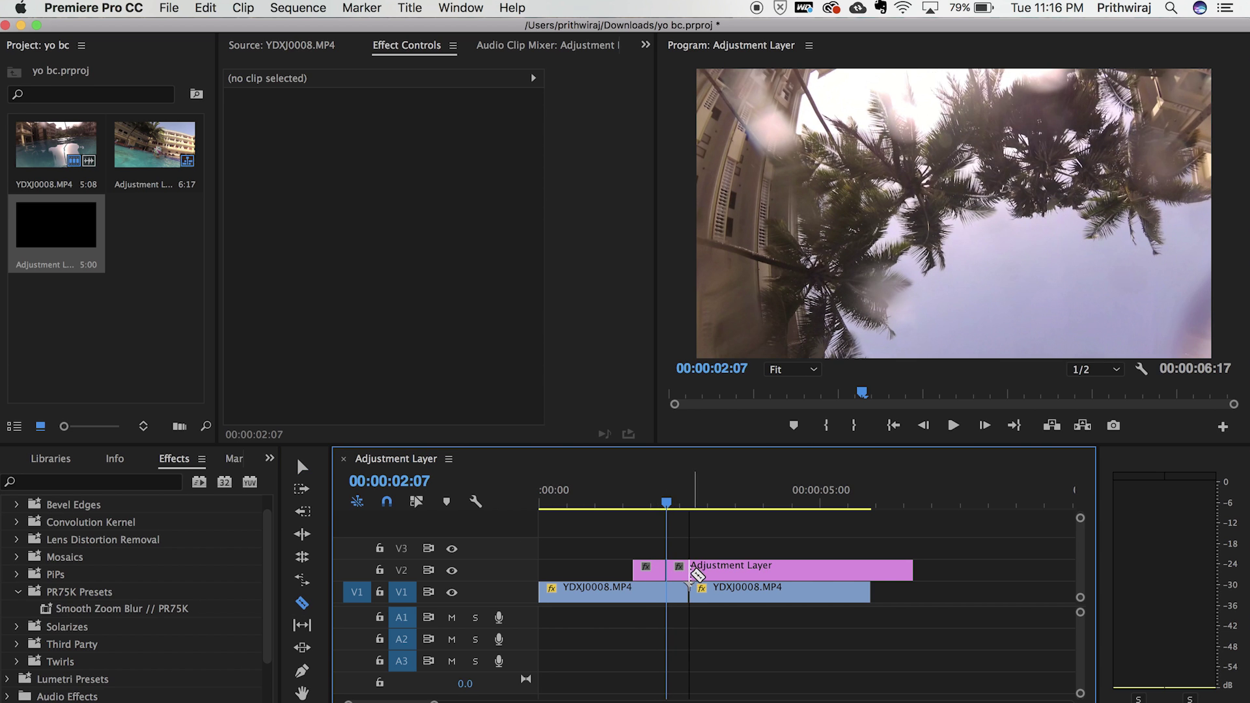
{"action": "left_click", "coordinate": [302, 467]}
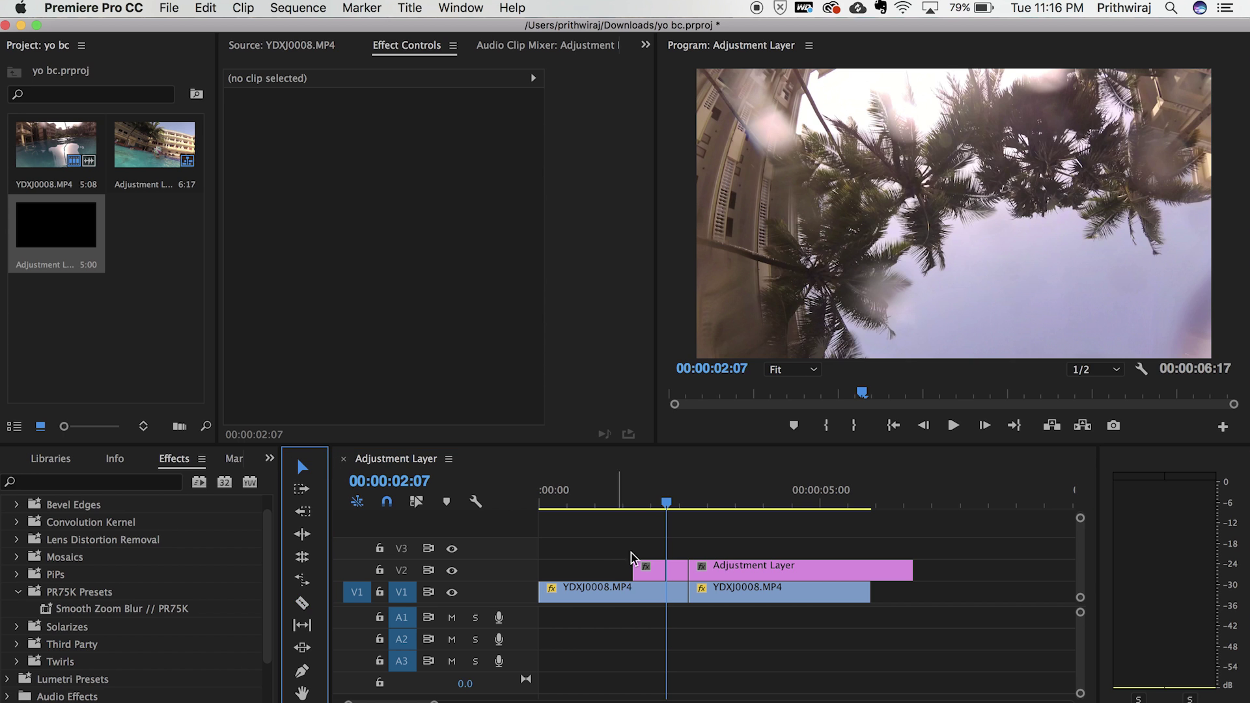
Delete the adjustment layer pieces left and right of the short middle section.
{"action": "left_click", "coordinate": [656, 569]}
{"action": "key", "text": "Delete"}
{"action": "left_click", "coordinate": [745, 567]}
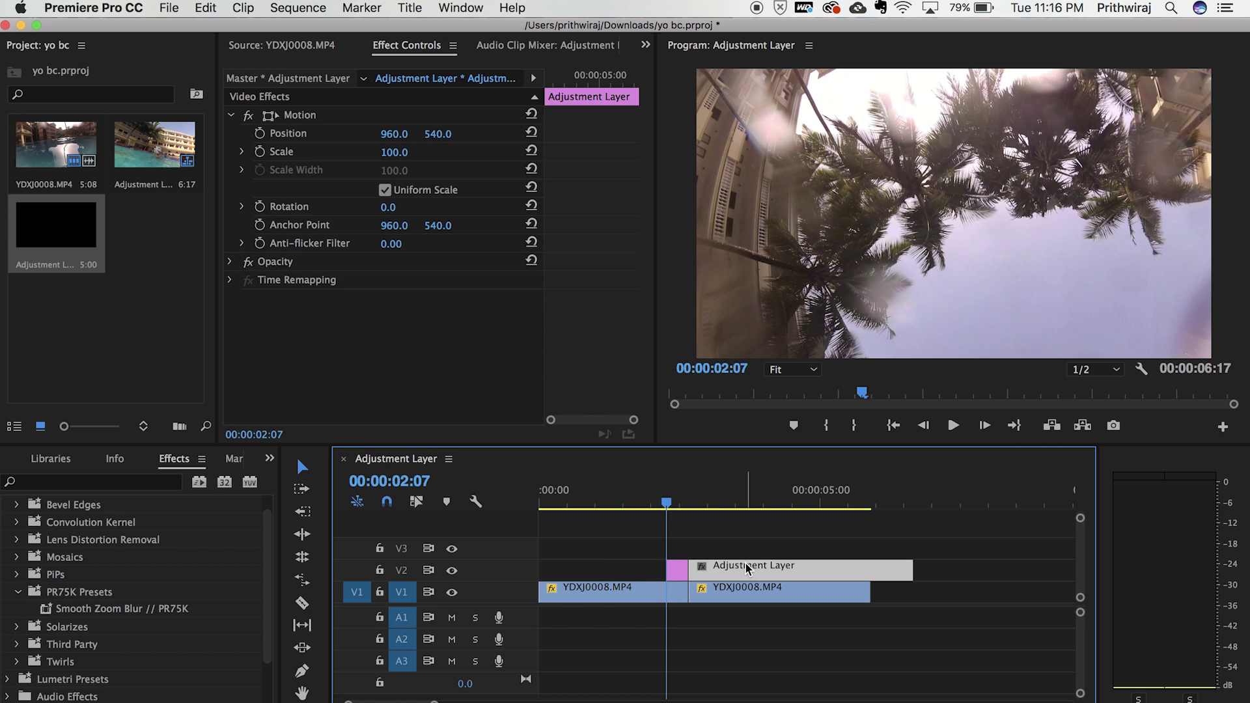
{"action": "key", "text": "Delete"}
Apply the Smooth Zoom Blur // PR75K preset to the short adjustment layer and preview it.
{"action": "left_click", "coordinate": [101, 608]}
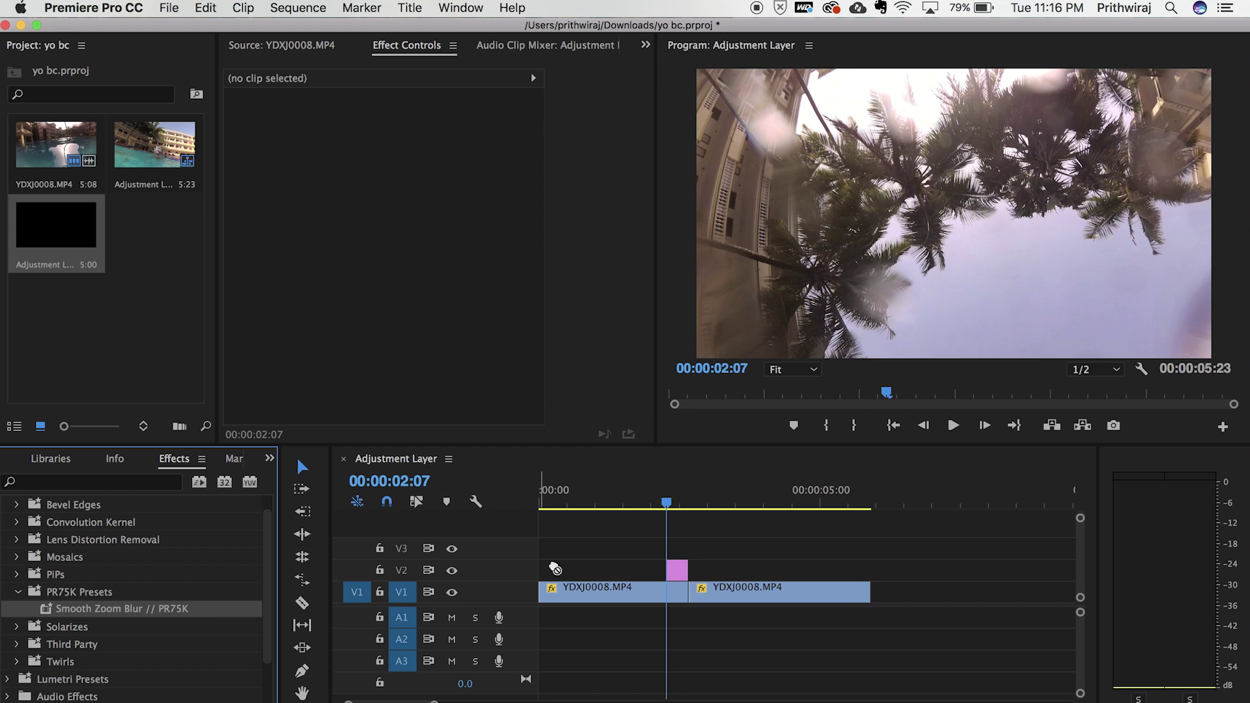
{"action": "left_click_drag", "start_coordinate": [554, 569], "coordinate": [676, 569]}
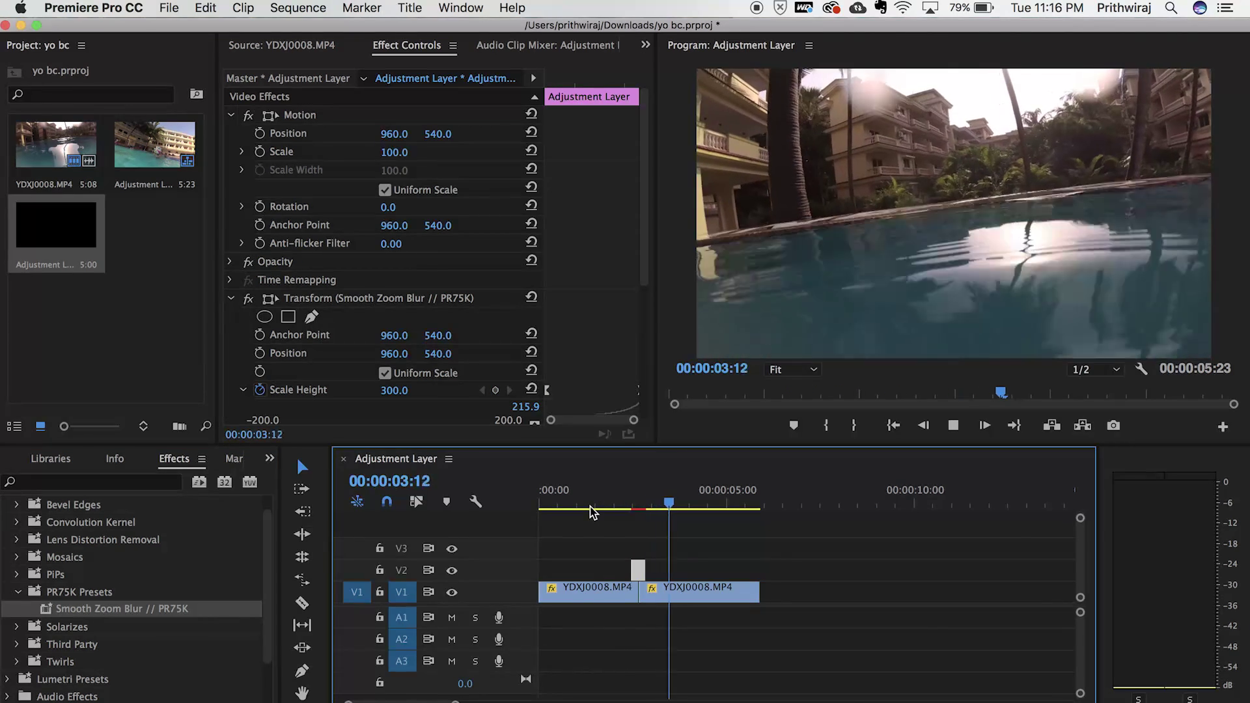
{"action": "left_click", "coordinate": [630, 505]}
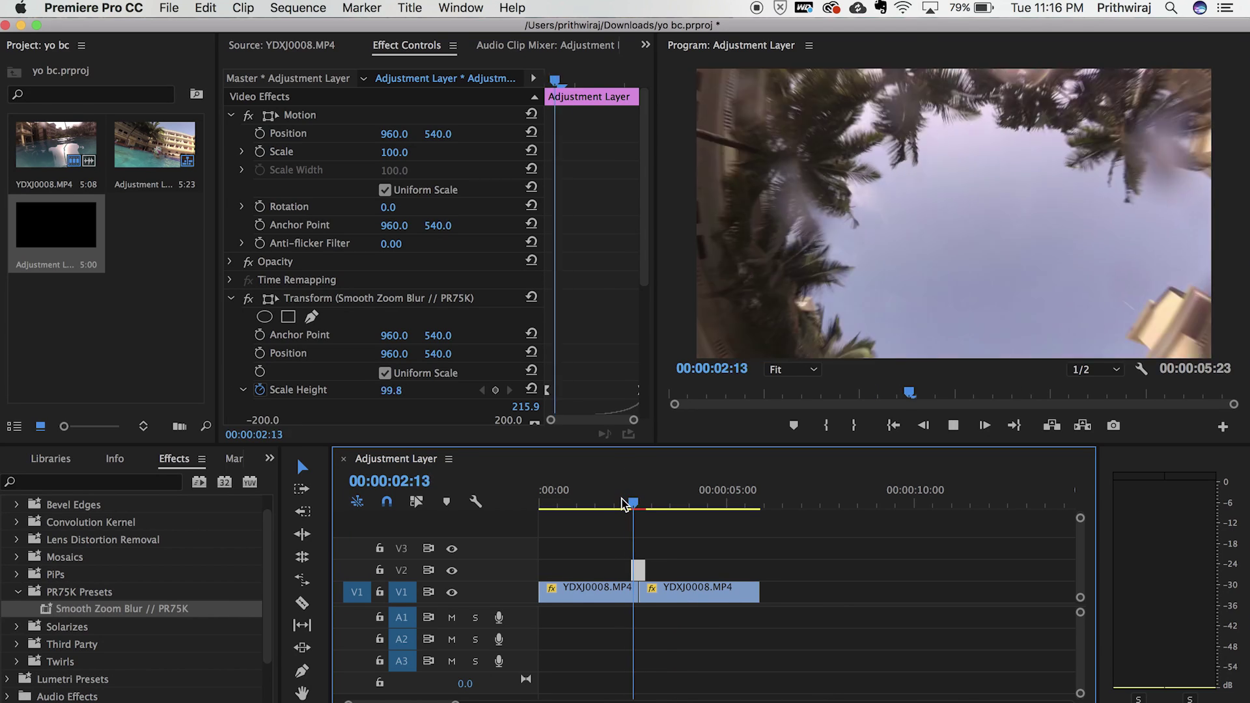
{"action": "left_click", "coordinate": [623, 505]}
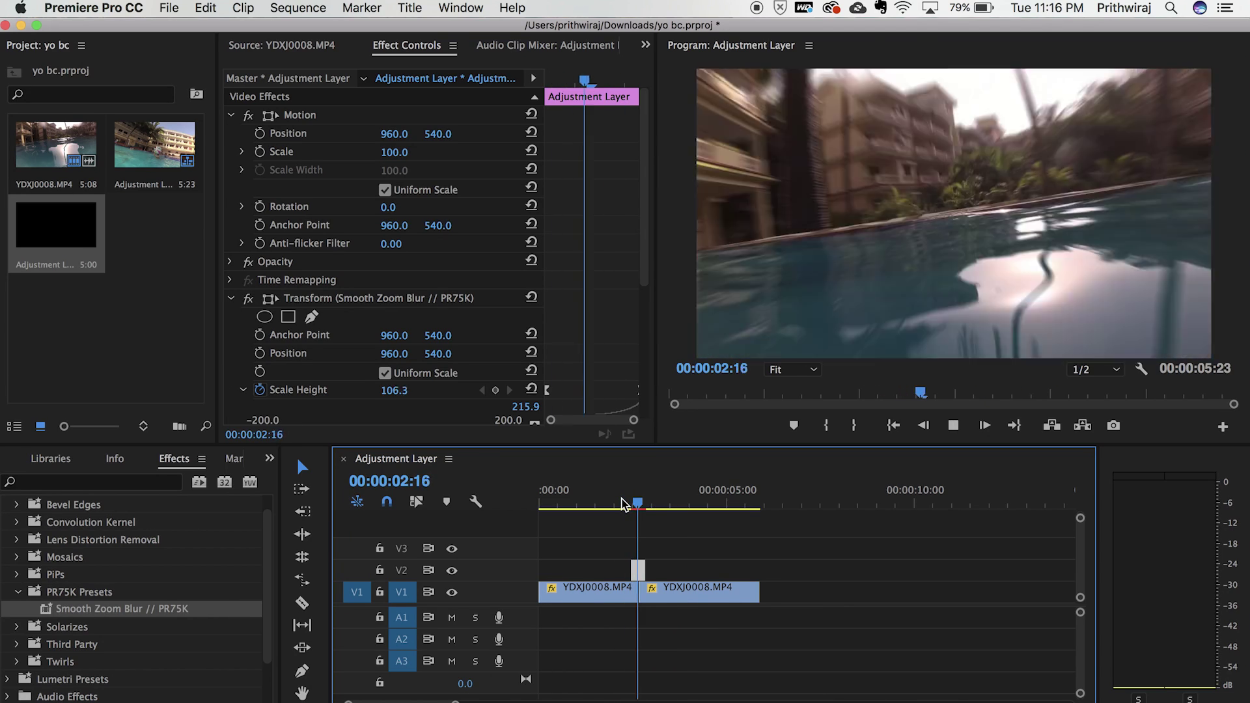